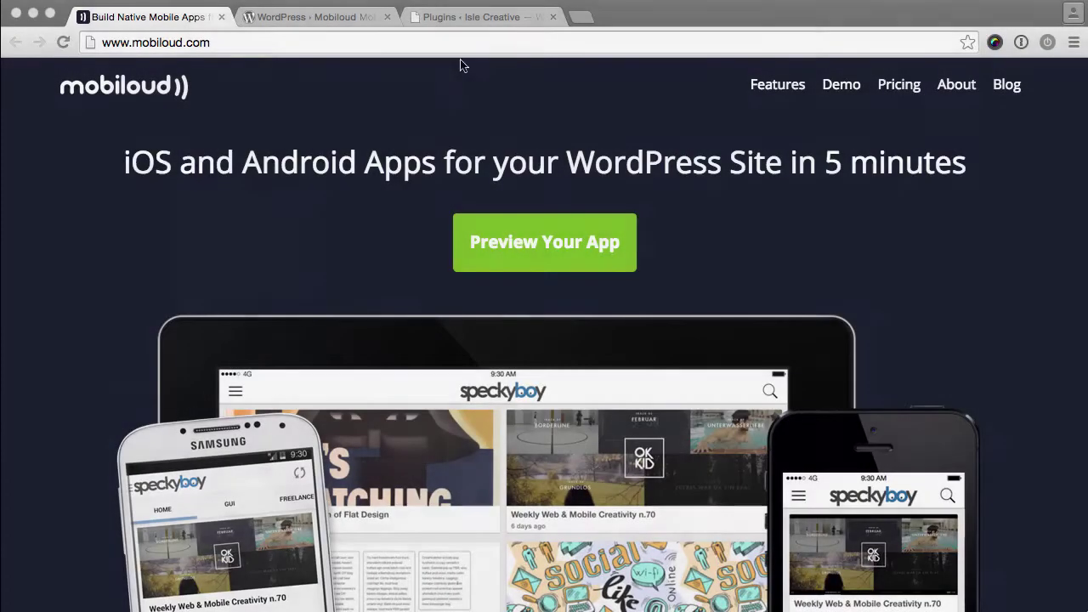
Activate the Mobiloud plugin from the Plugins list to reach its Get Started page.
left_click(476, 18)
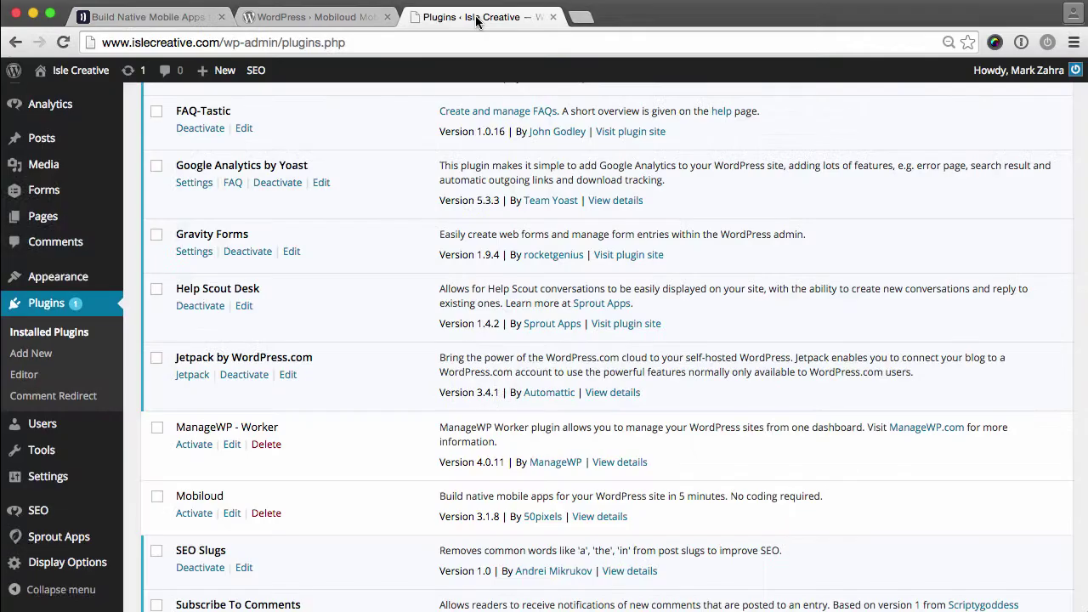
scroll(376, 287, "down", 3)
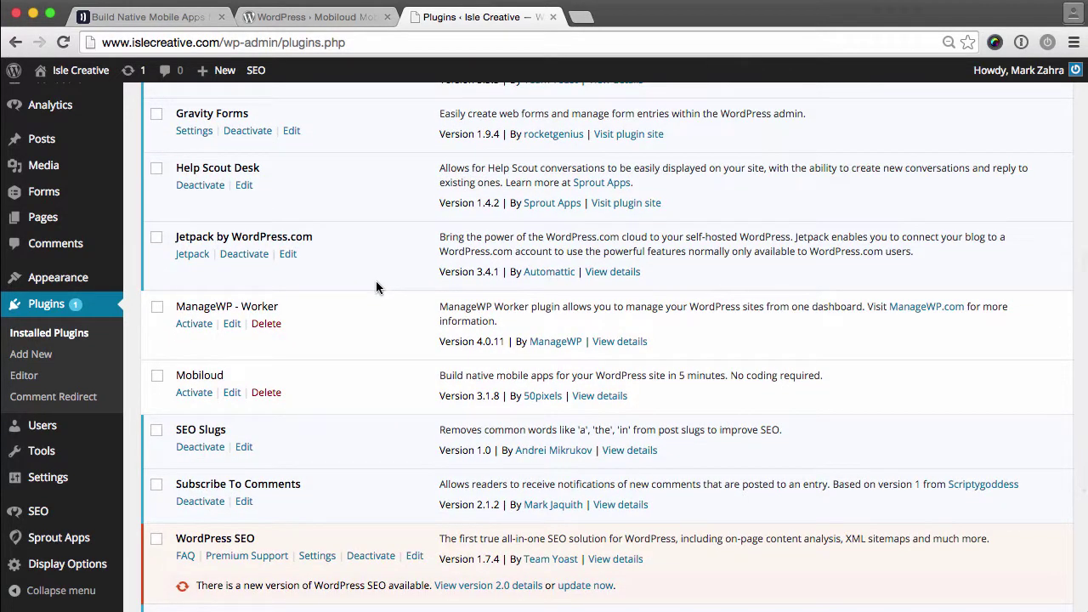
left_click(194, 392)
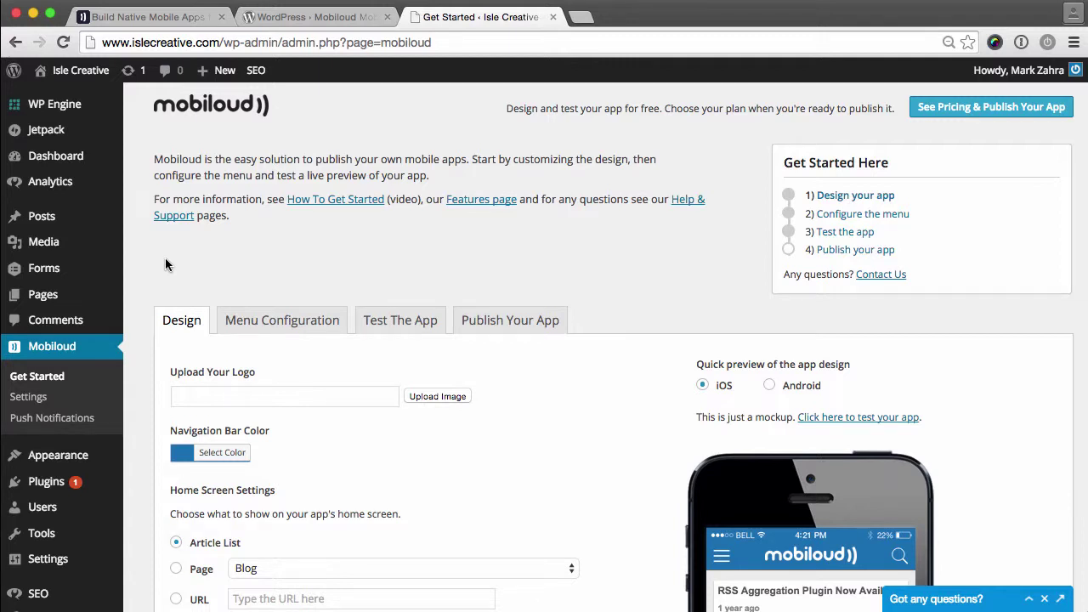
scroll(166, 264, "down", 1)
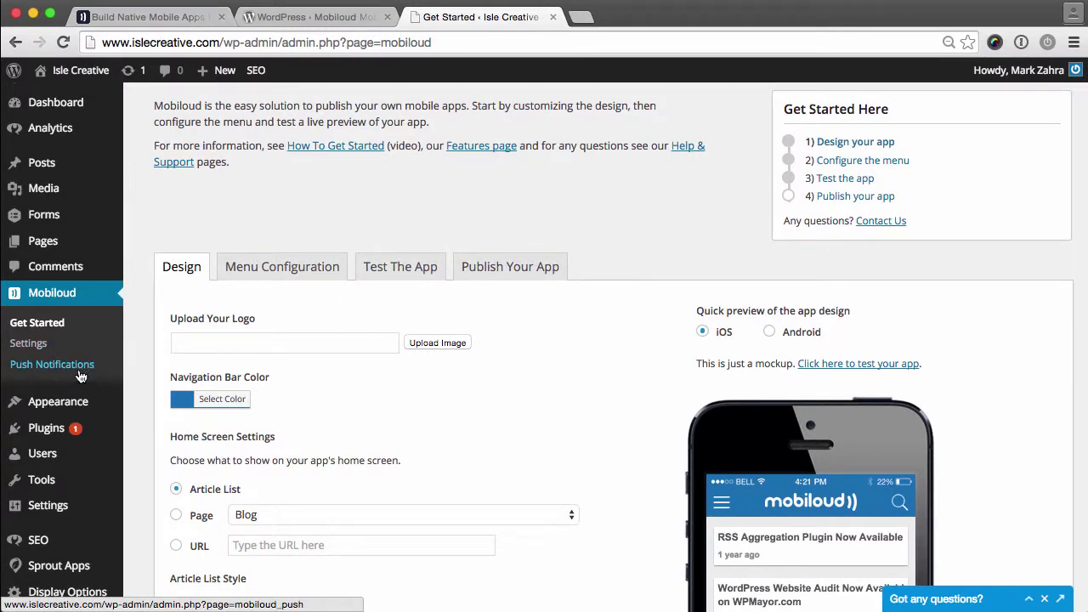
scroll(366, 176, "up", 2)
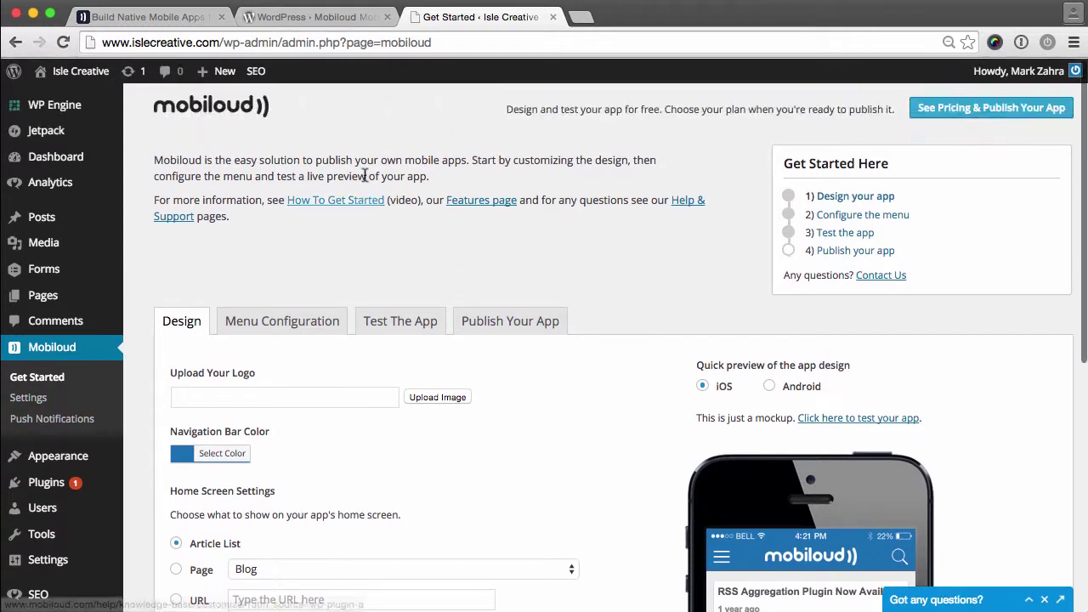
scroll(365, 176, "down", 3)
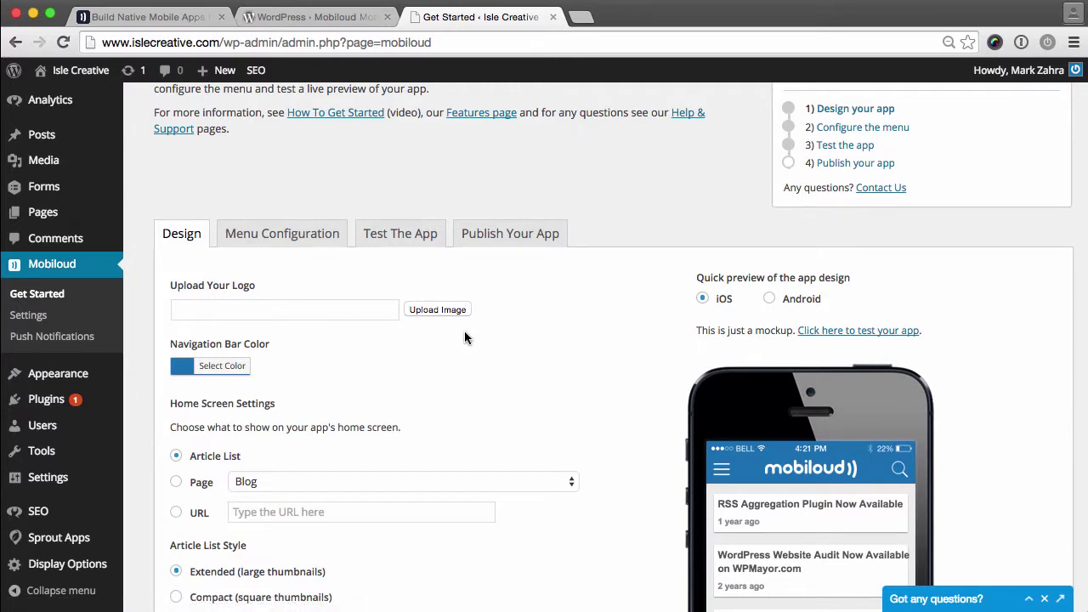
Skip the logo upload and change the navigation bar colour to teal #1dc1c6.
left_click(435, 310)
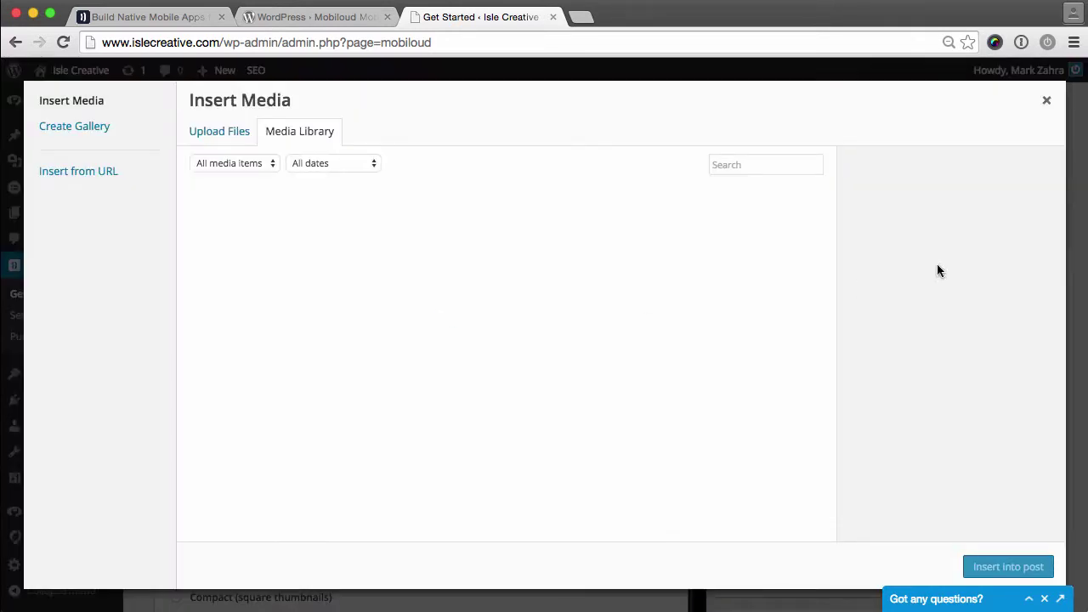
left_click(1046, 100)
scroll(516, 388, "down", 1)
scroll(516, 388, "down", 3)
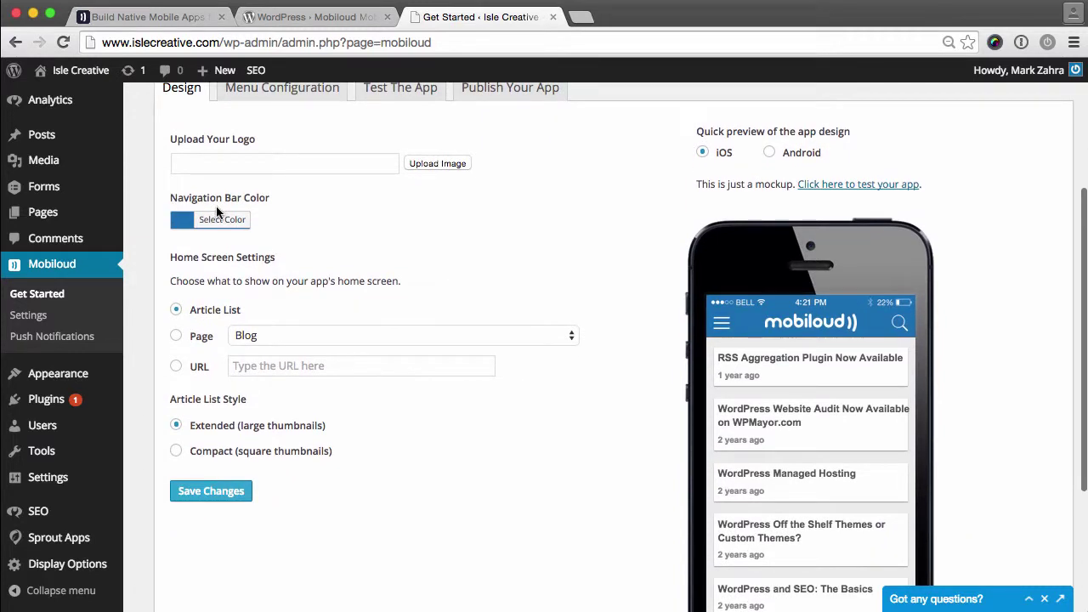
left_click(221, 219)
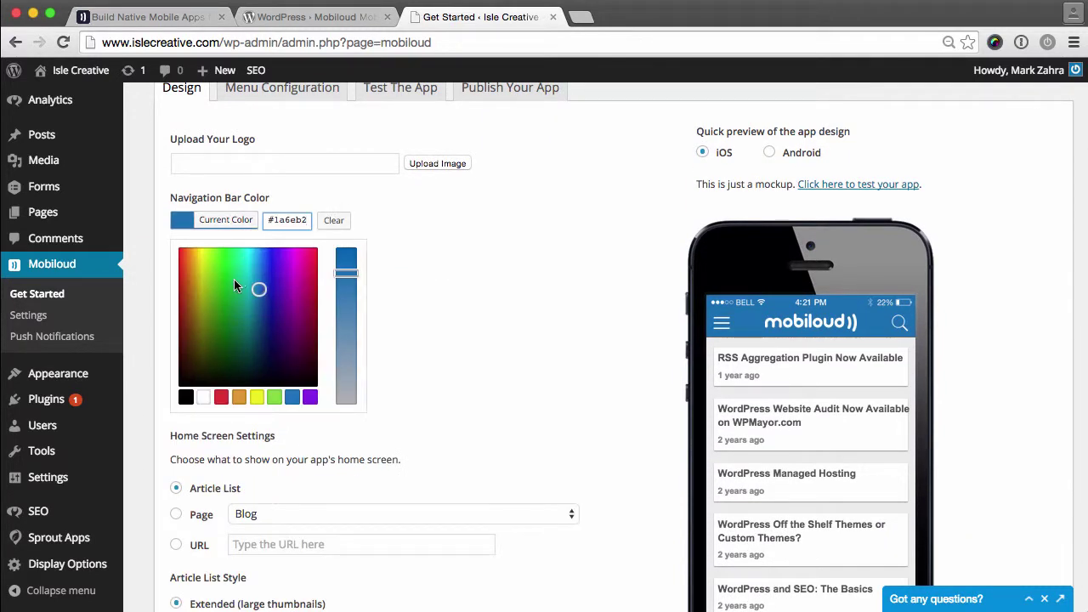
left_click_drag(234, 280, 227, 280)
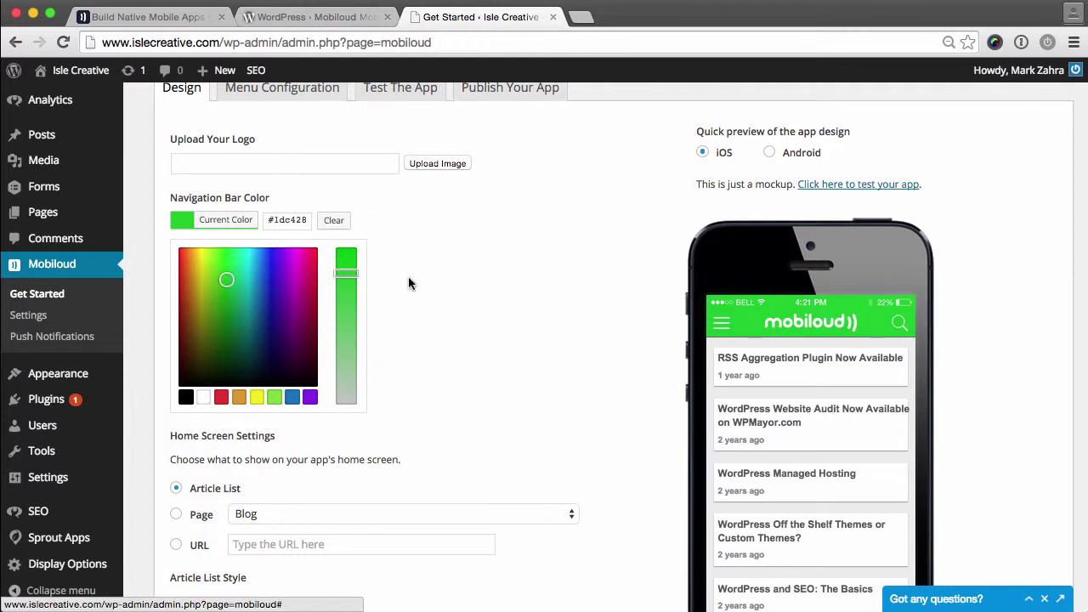
left_click_drag(236, 287, 249, 278)
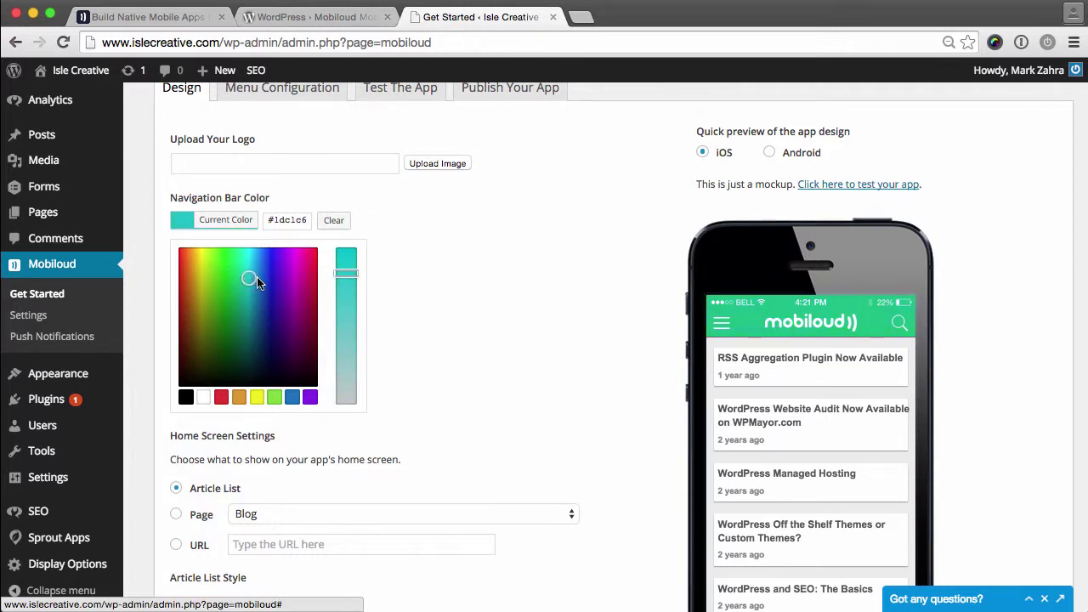
left_click(490, 289)
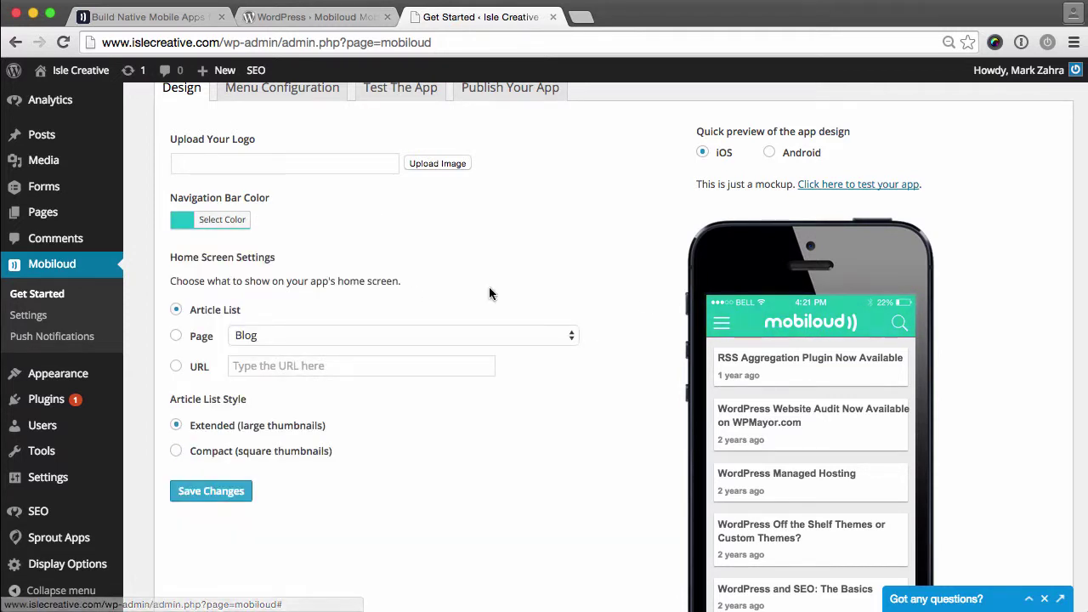
Set the app's home screen to a URL instead of the Blog page.
left_click(207, 339)
left_click(270, 338)
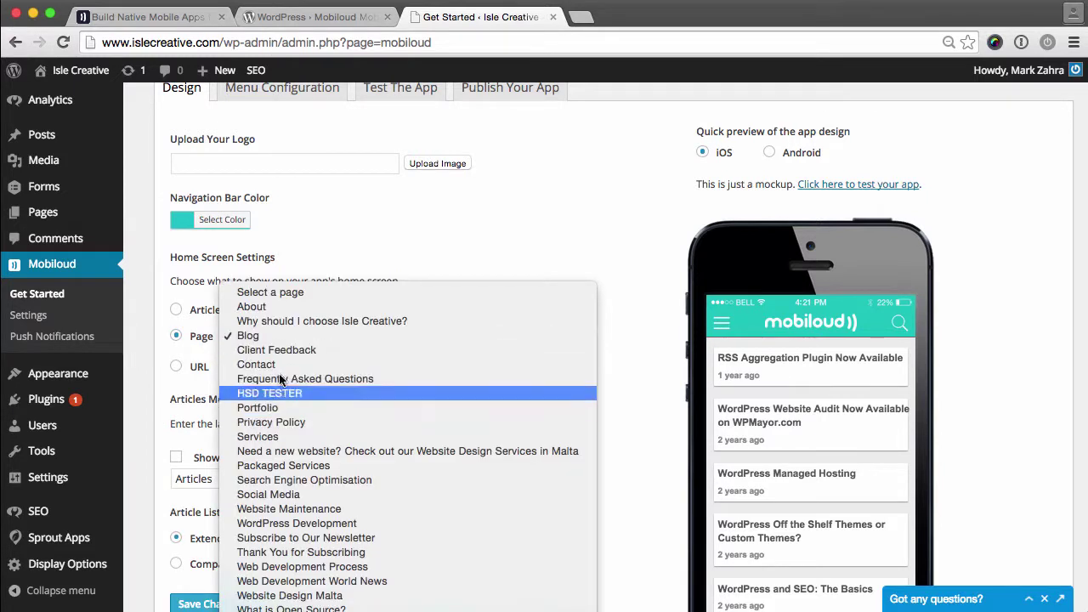
left_click(365, 268)
left_click(195, 372)
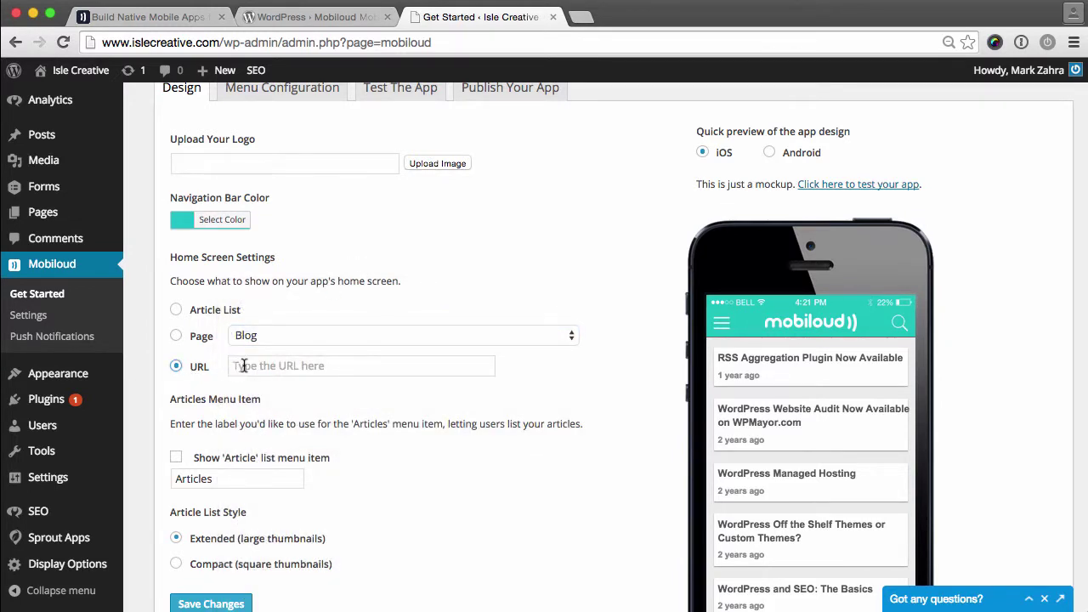
Preview the app design on Android in Quick preview, then go to Menu Configuration.
scroll(228, 459, "down", 2)
scroll(228, 459, "down", 1)
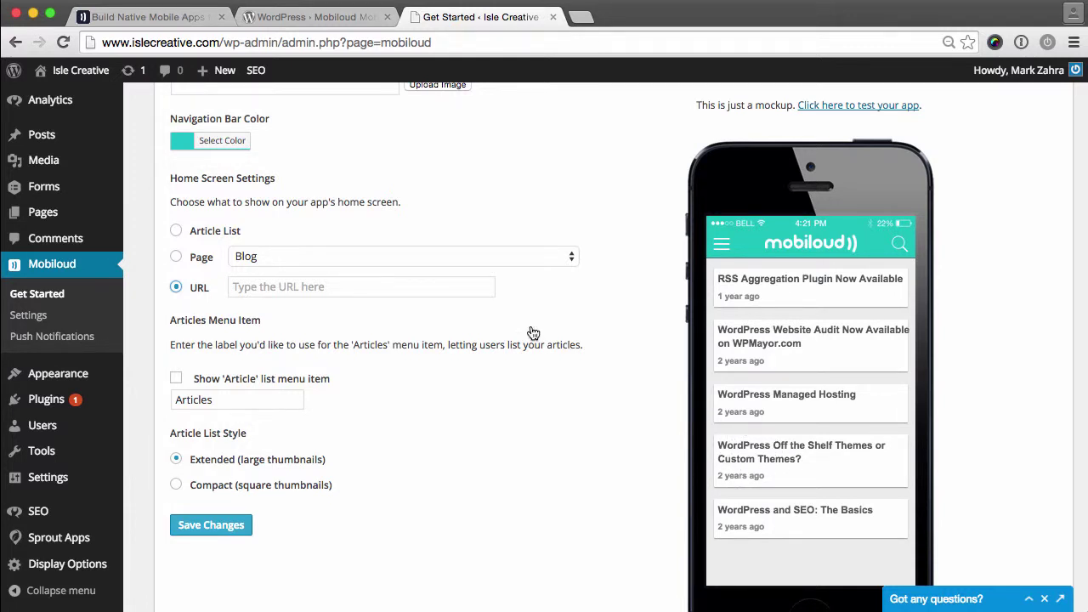
scroll(533, 332, "up", 5)
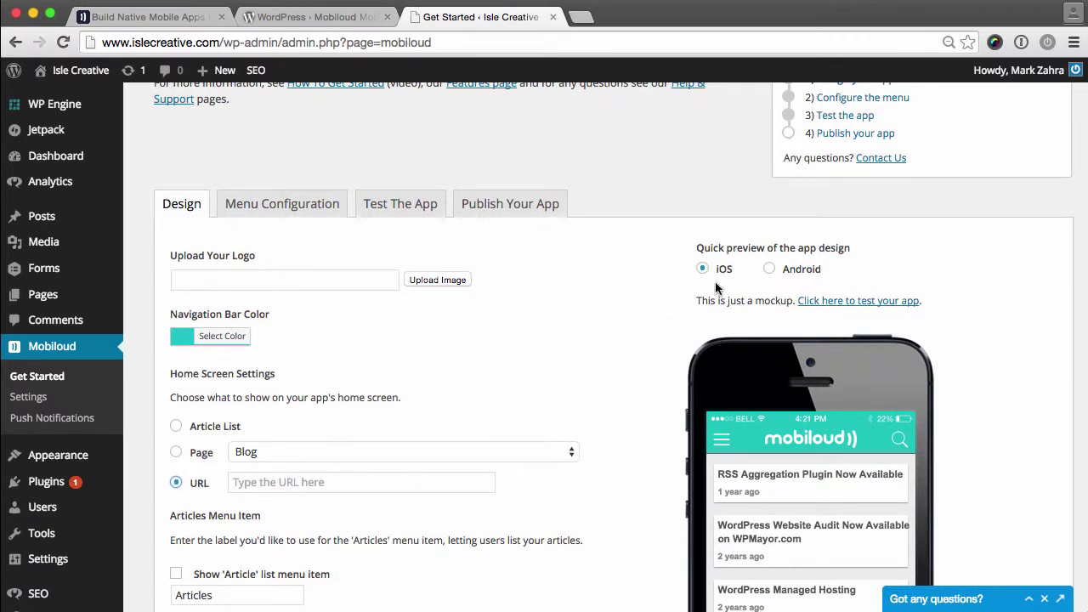
left_click(769, 269)
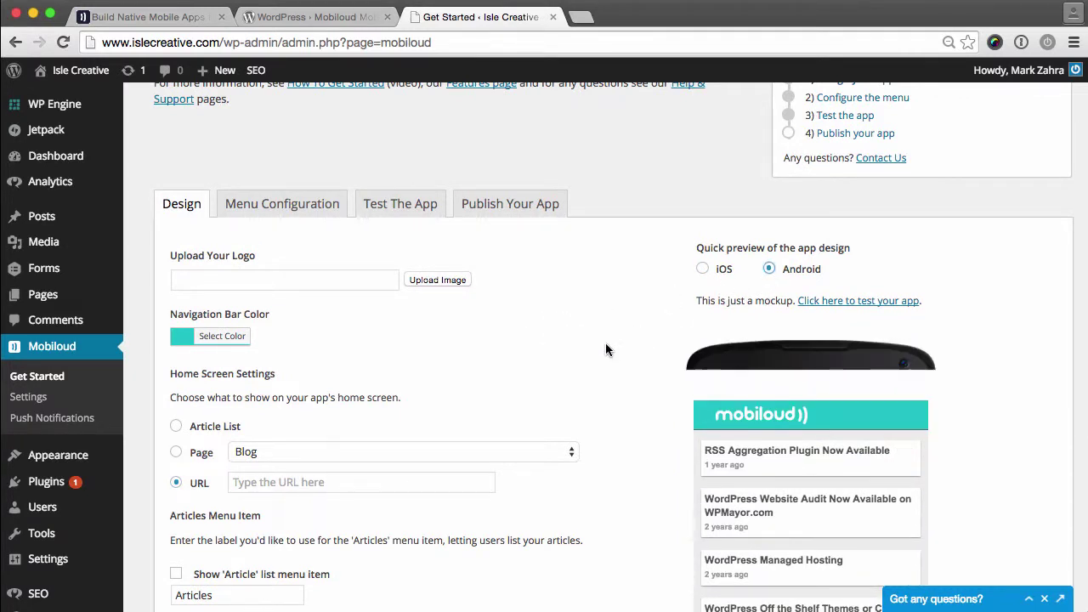
scroll(639, 360, "down", 3)
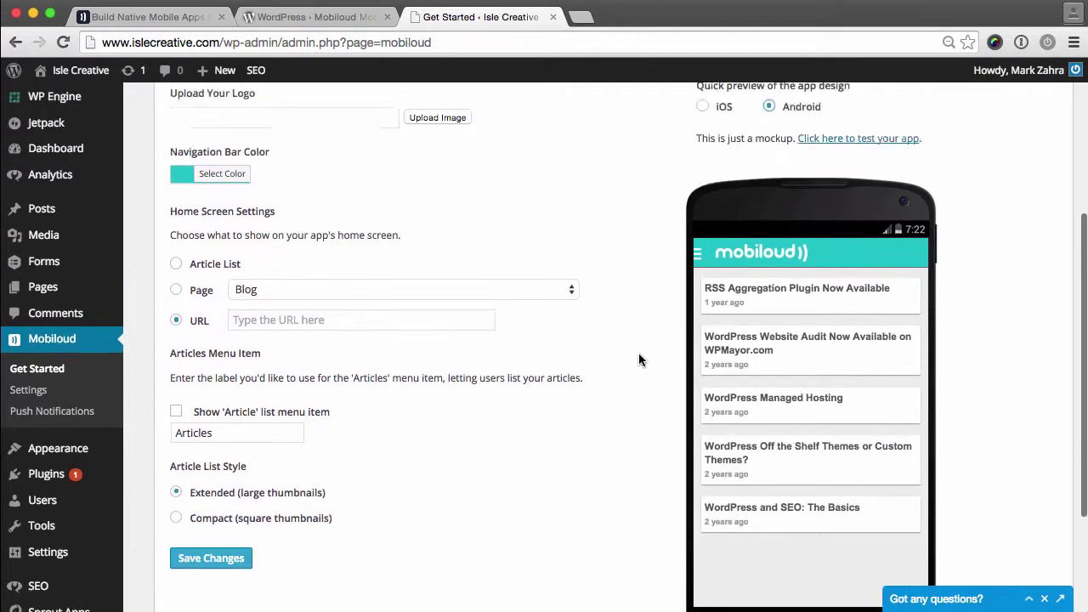
scroll(638, 353, "up", 5)
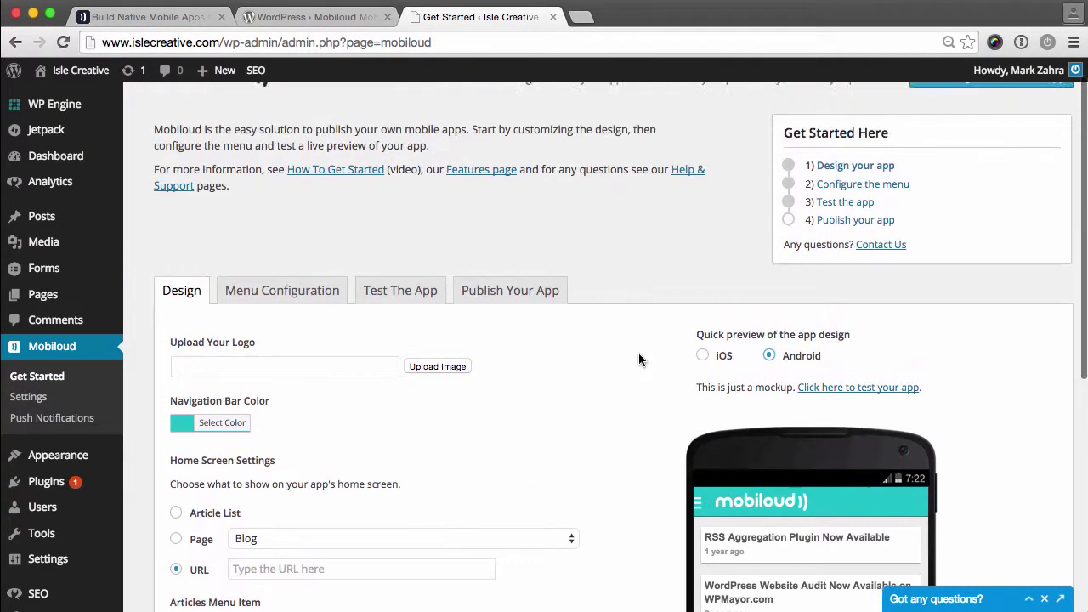
left_click(284, 291)
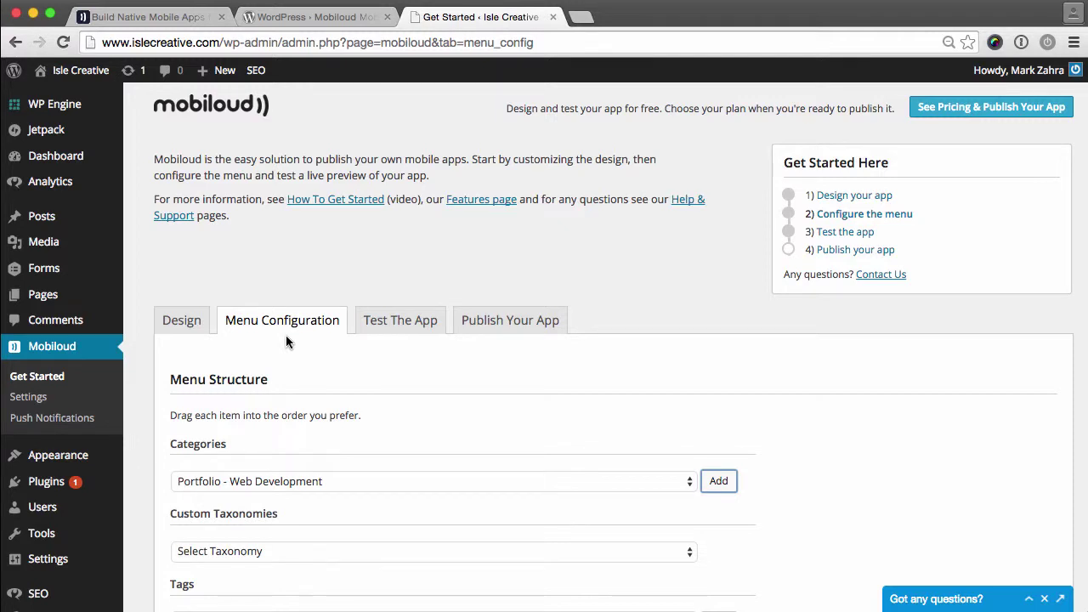
Add the News and Articles categories to the app menu, with Articles listed first.
scroll(286, 340, "down", 5)
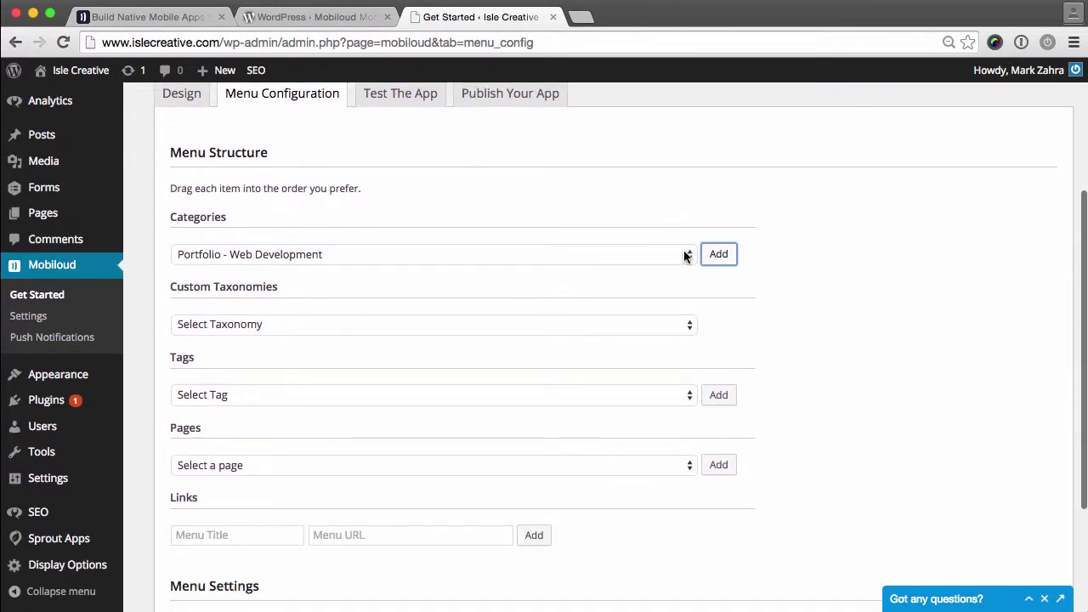
left_click(683, 250)
left_click(641, 226)
left_click(718, 254)
left_click(678, 251)
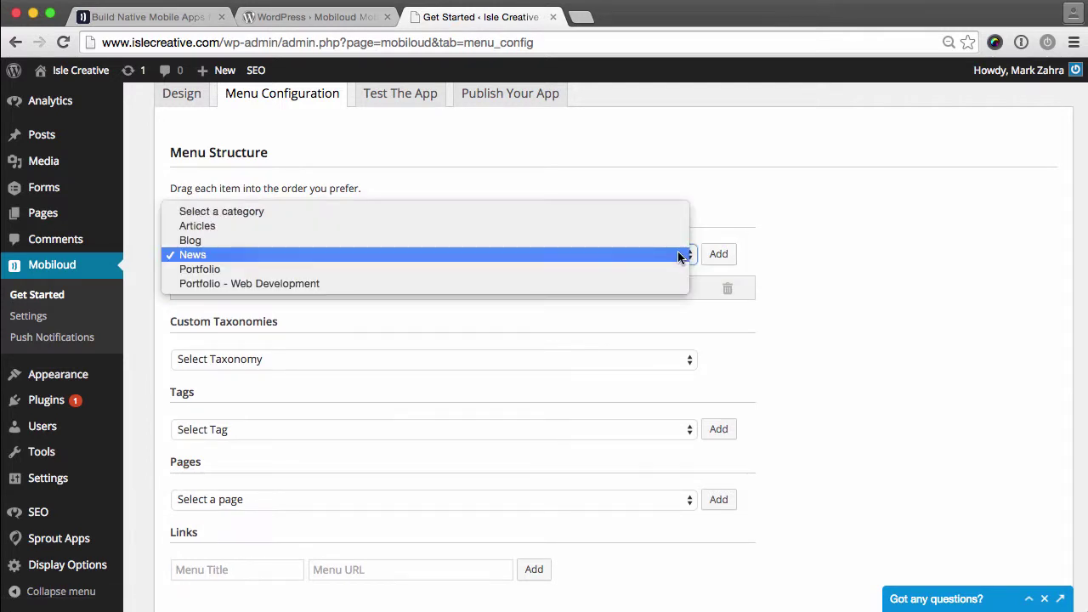
left_click(629, 226)
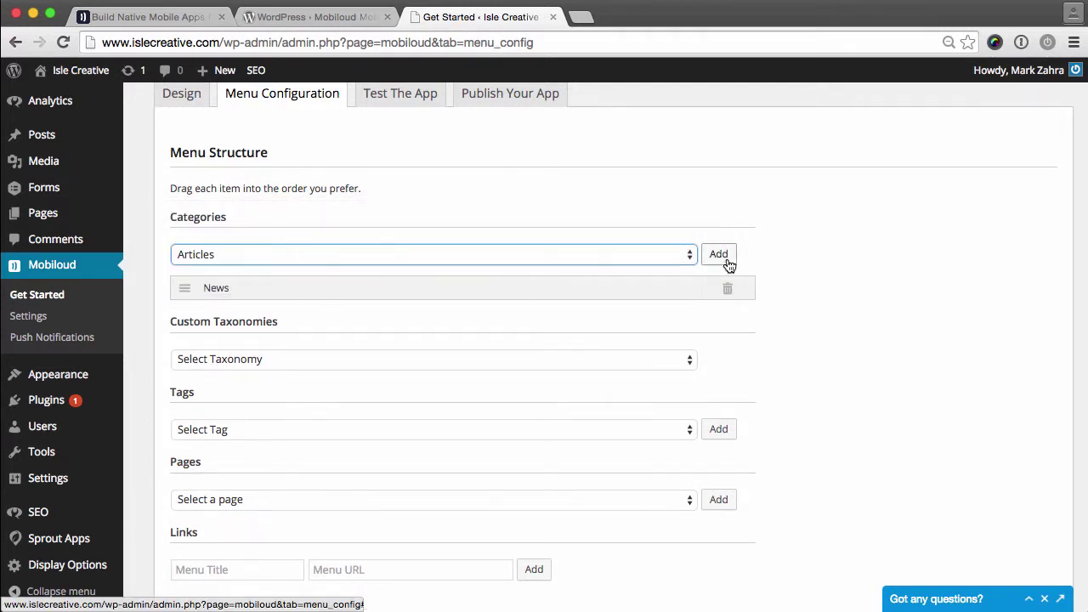
left_click(722, 257)
left_click_drag(567, 299, 551, 278)
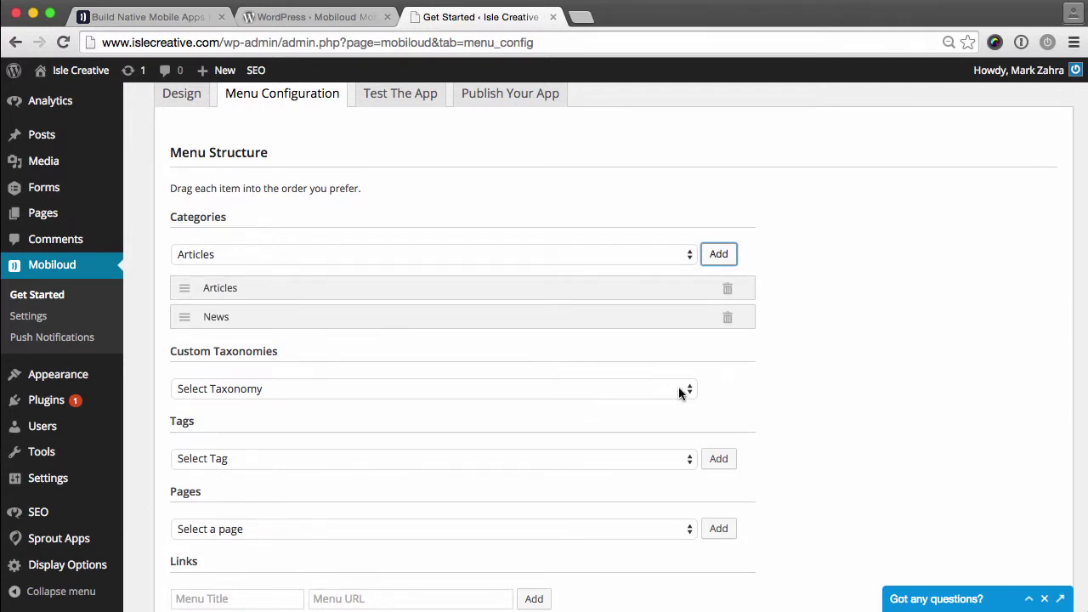
Add the About, Contact and Privacy Policy pages, ordered About, Privacy Policy, Contact.
scroll(678, 387, "down", 4)
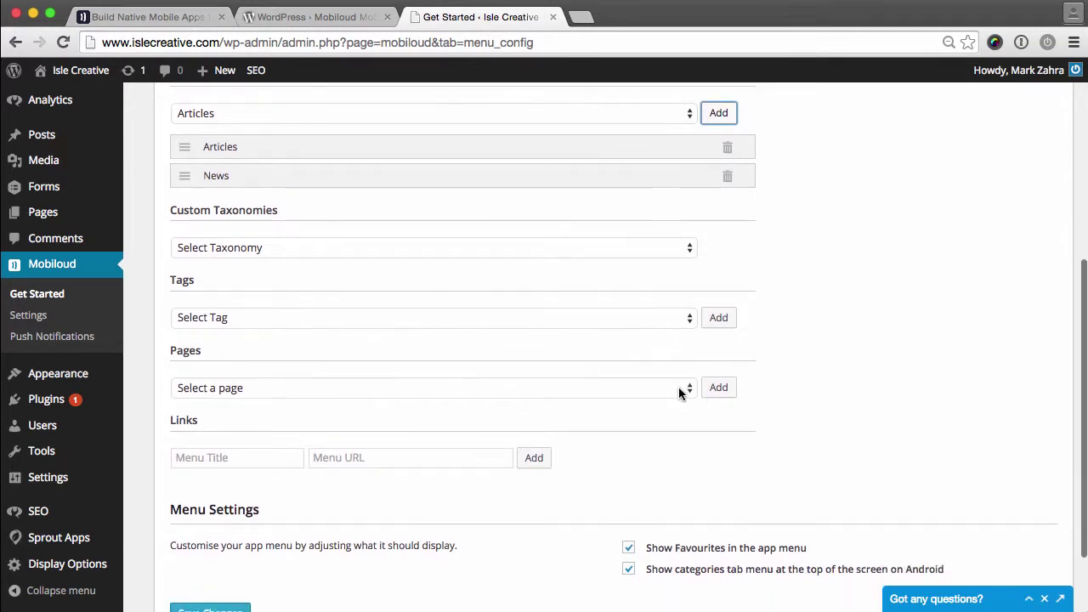
left_click(678, 387)
left_click(643, 401)
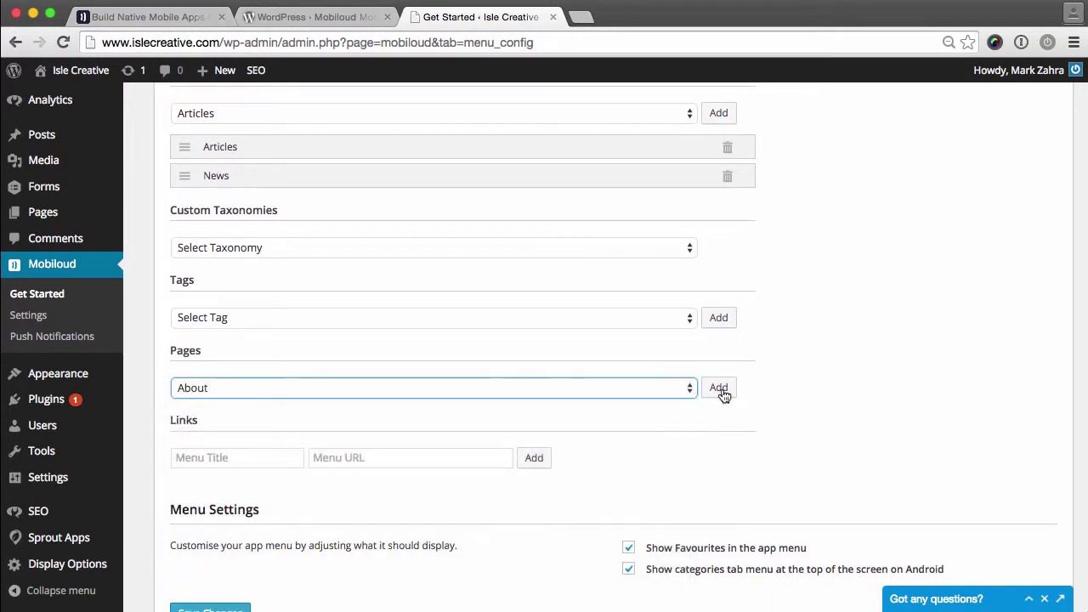
left_click(722, 390)
left_click(685, 387)
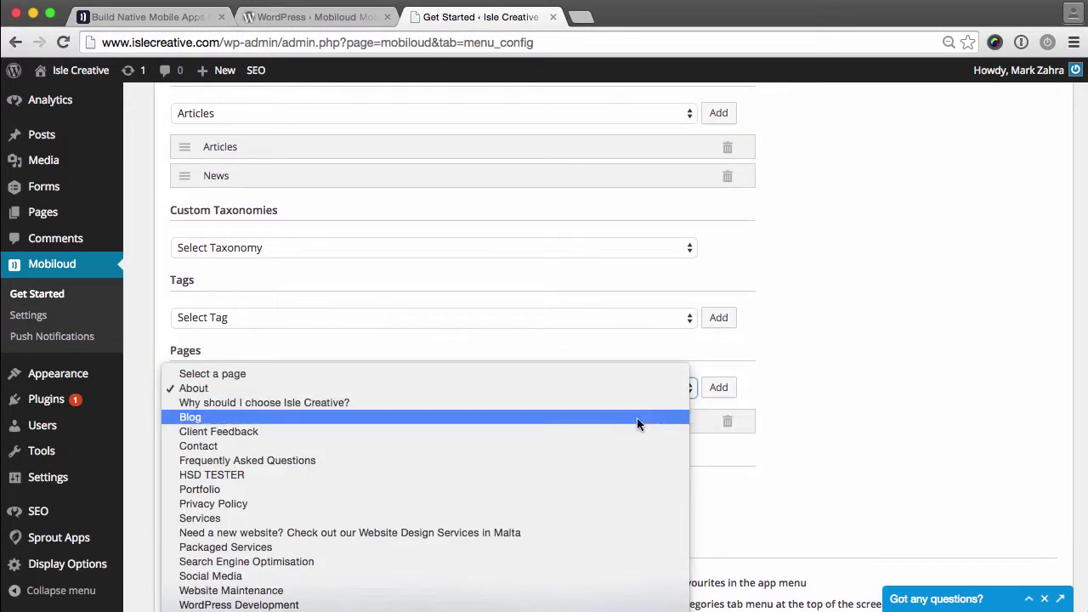
left_click(616, 442)
left_click(718, 388)
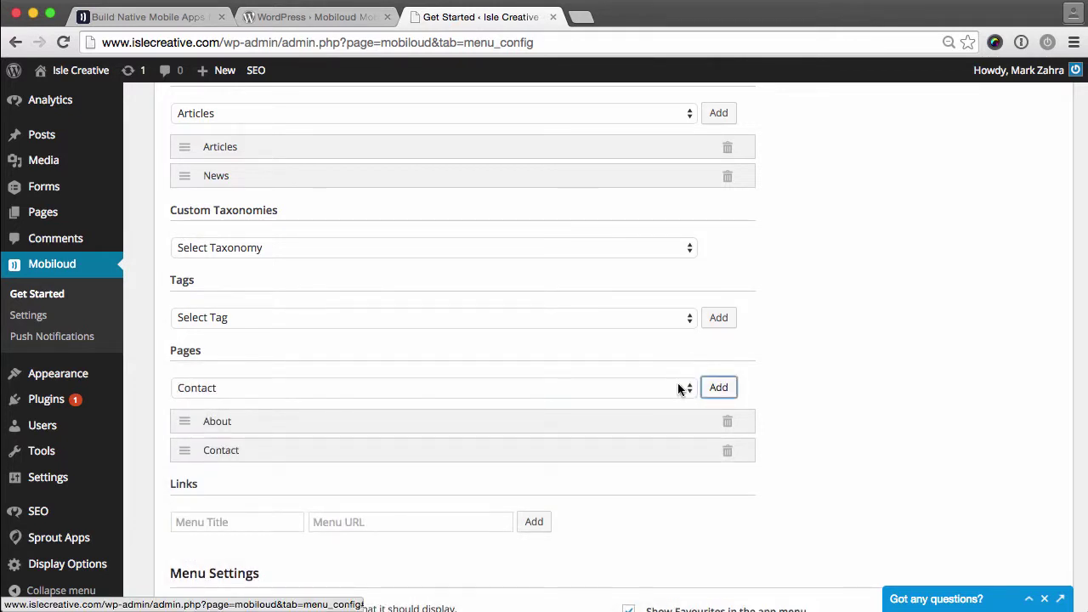
left_click(677, 385)
left_click(606, 445)
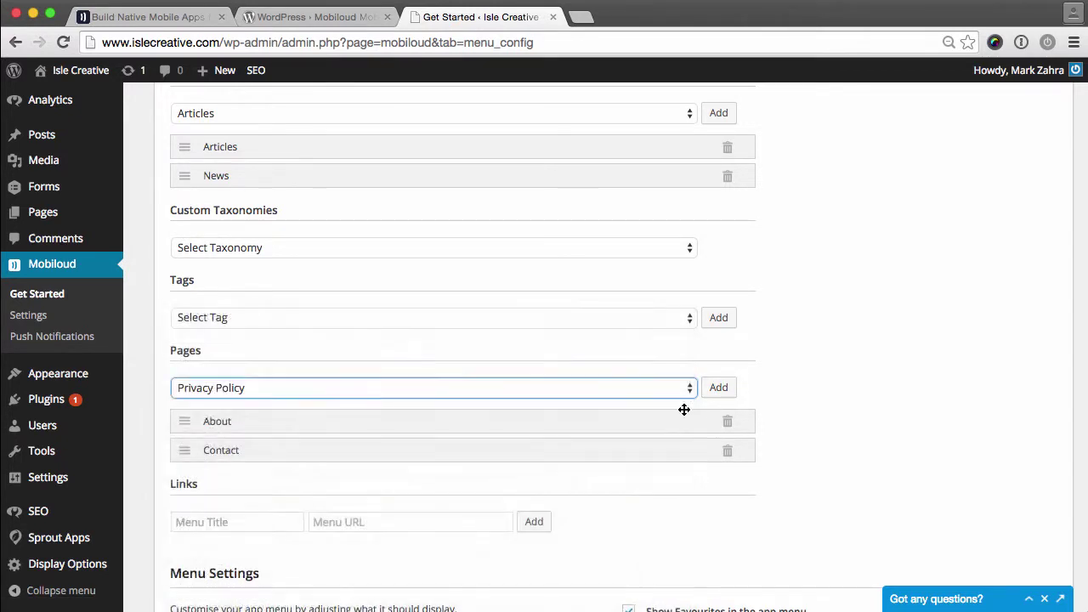
left_click(718, 388)
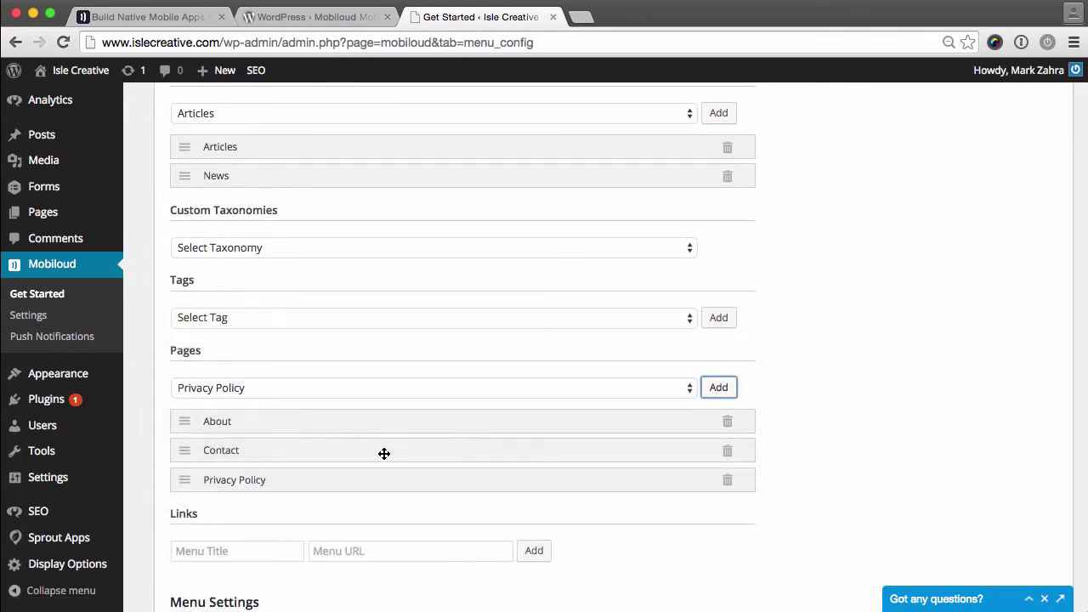
left_click_drag(384, 453, 379, 481)
scroll(852, 482, "down", 3)
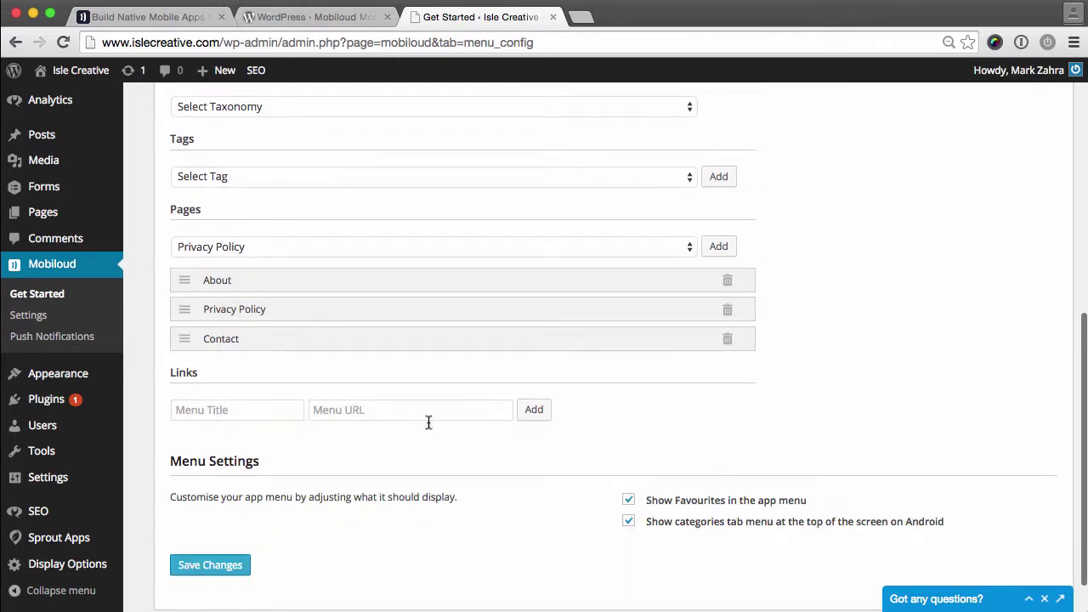
left_click(233, 410)
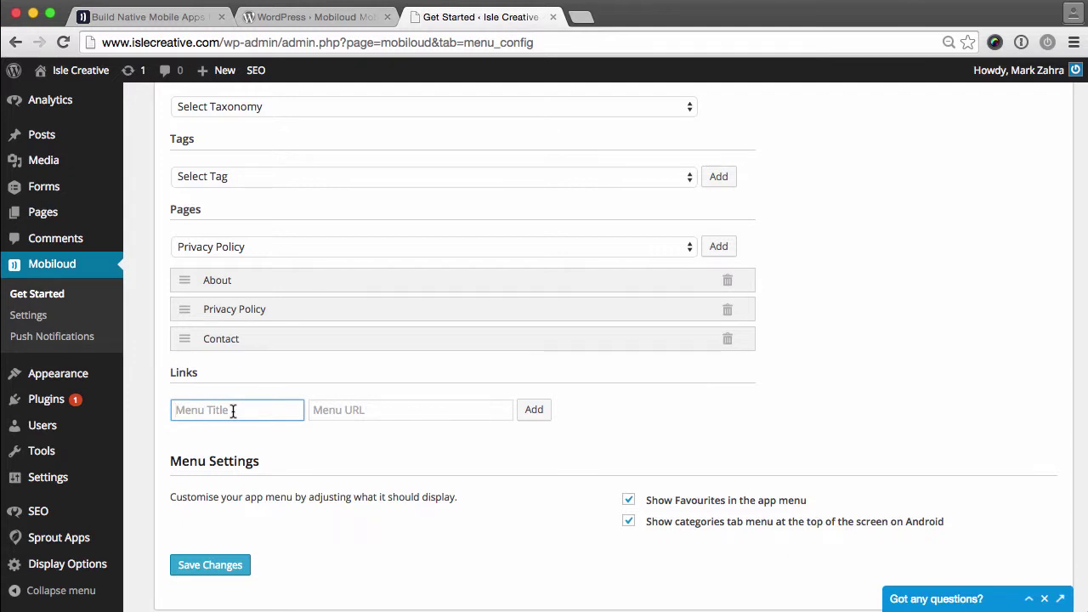
type("Word")
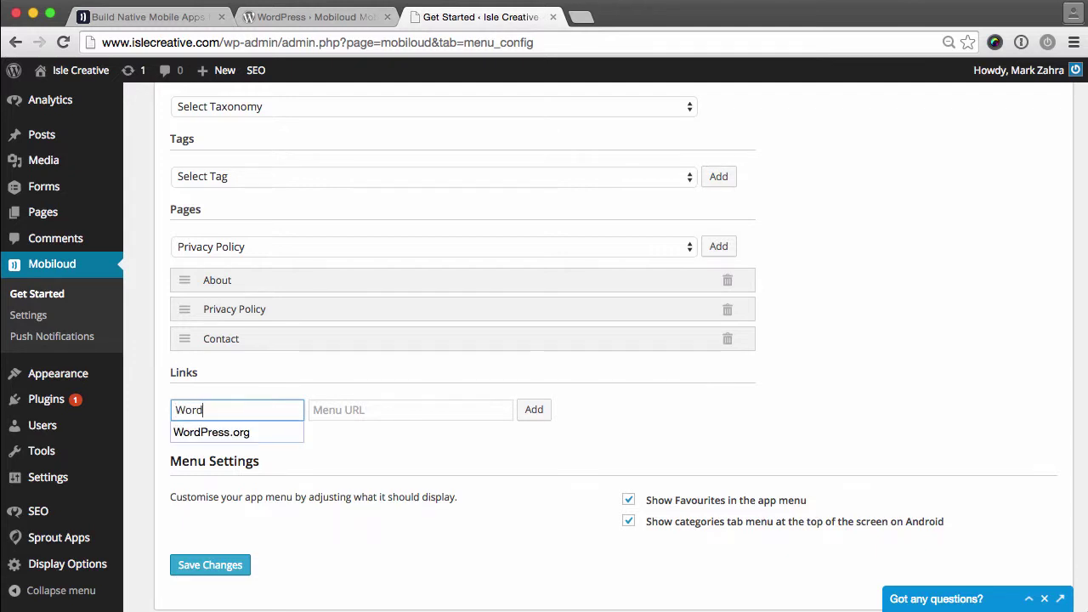
key("Down")
key("Tab")
type("www.wordpress")
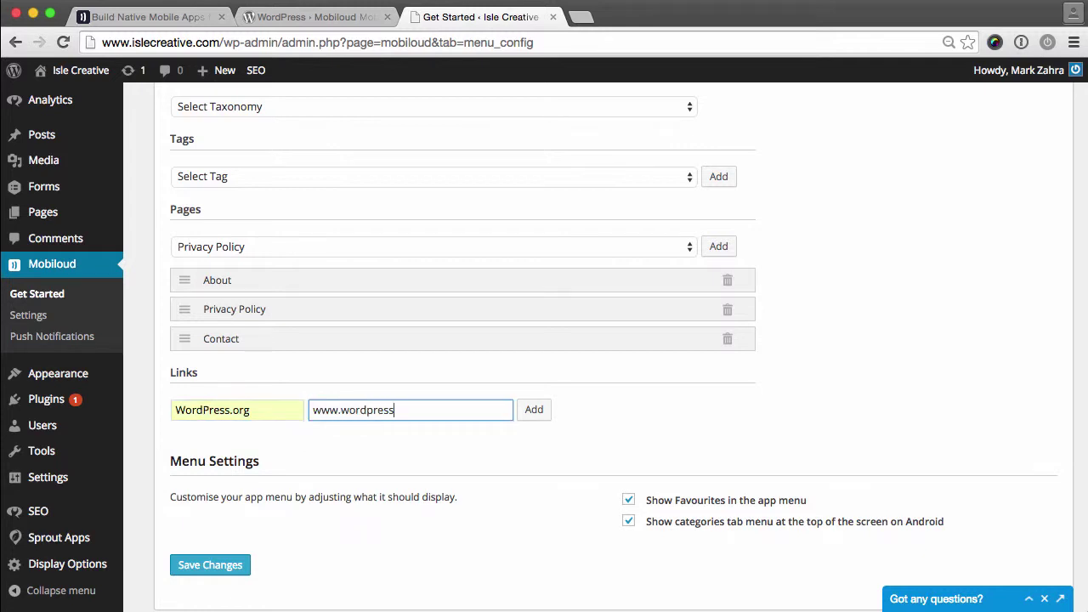
type(".org")
left_click(536, 411)
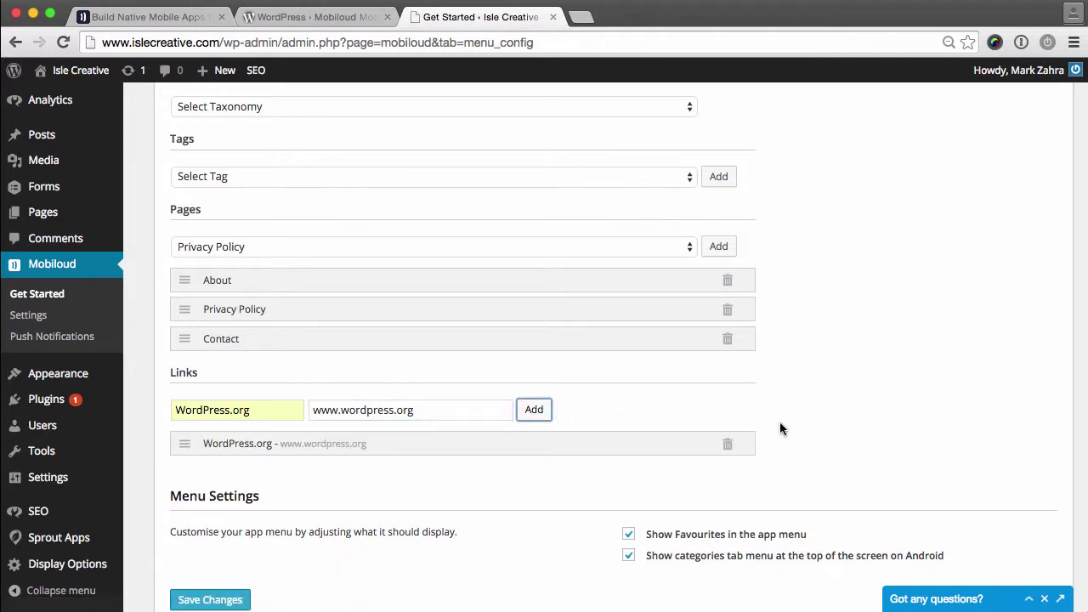
scroll(780, 425, "down", 3)
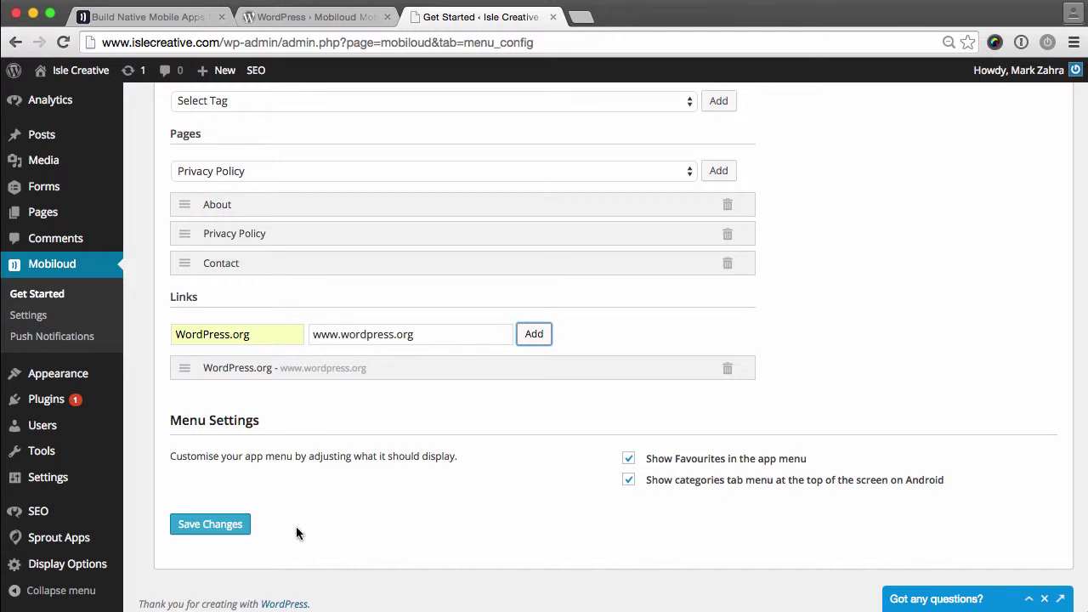
left_click(214, 534)
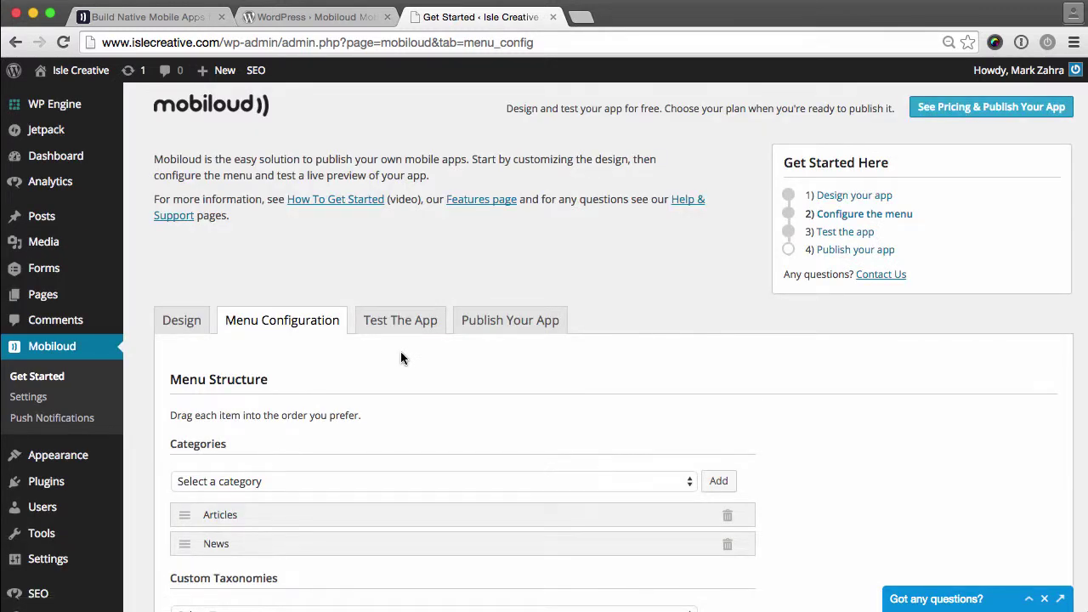
Open the Test The App tab and read its simulator and device-testing instructions.
left_click(403, 329)
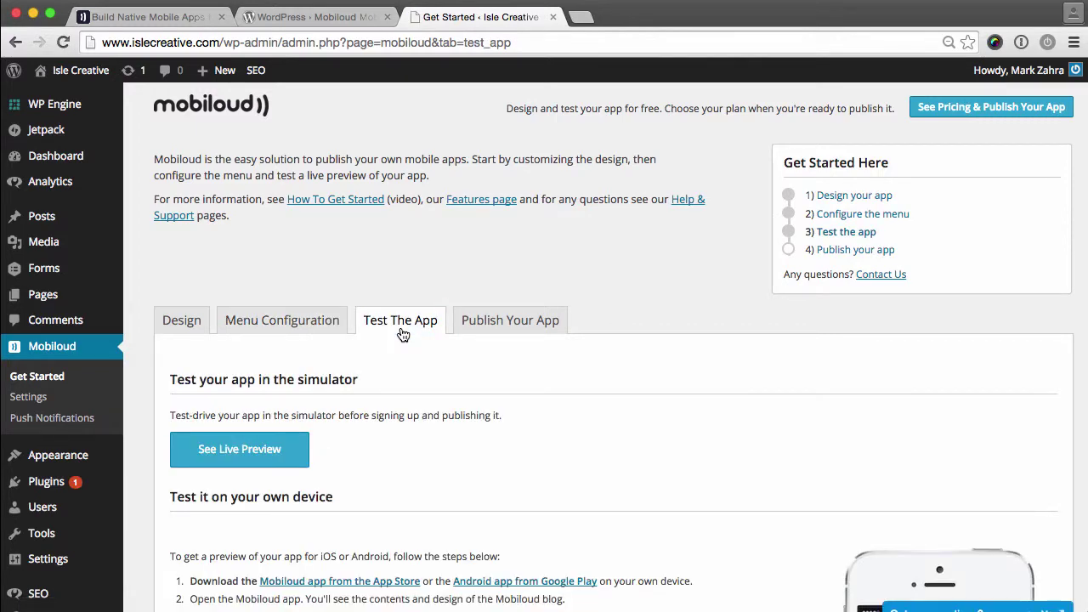
scroll(403, 334, "down", 5)
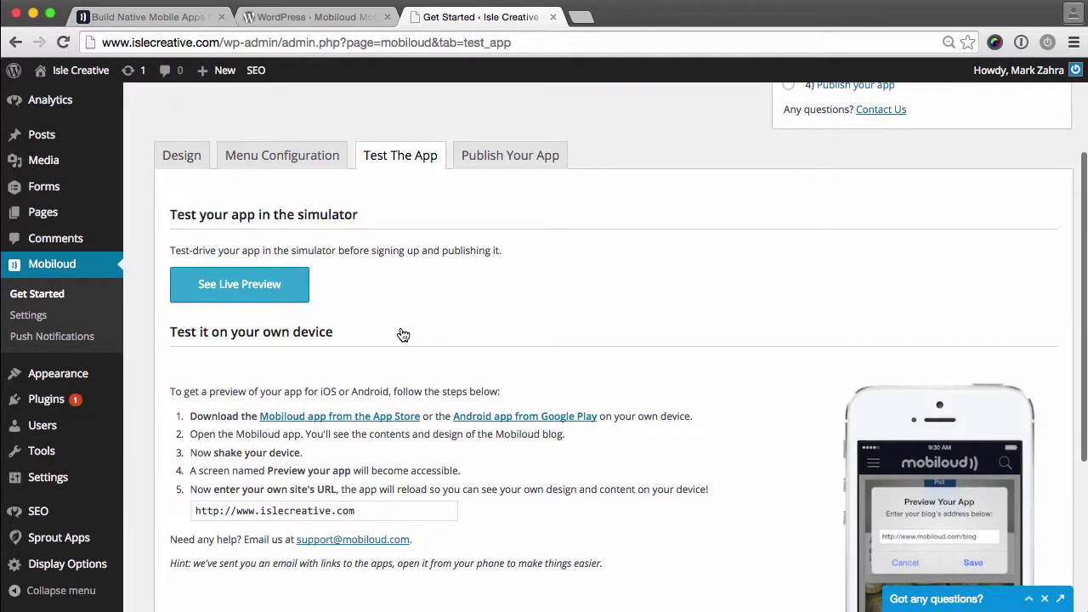
scroll(403, 334, "down", 1)
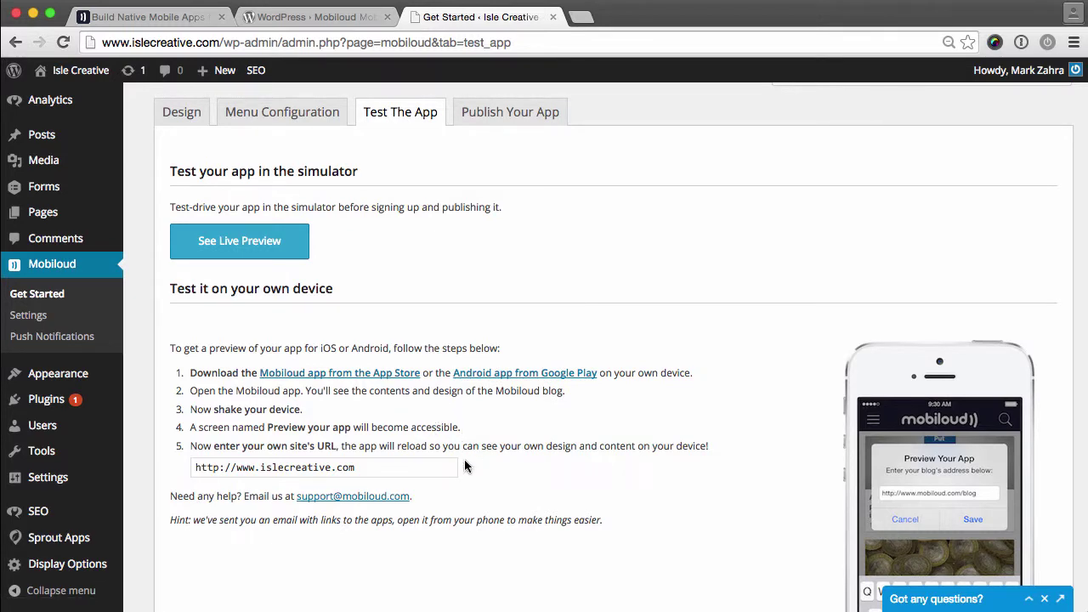
scroll(465, 465, "up", 2)
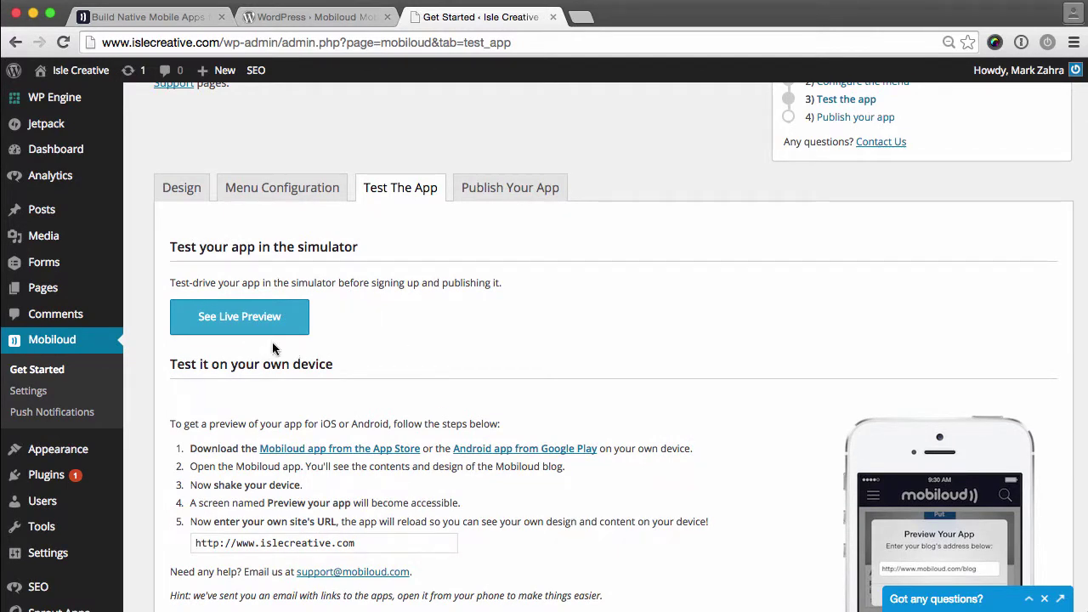
left_click(239, 319)
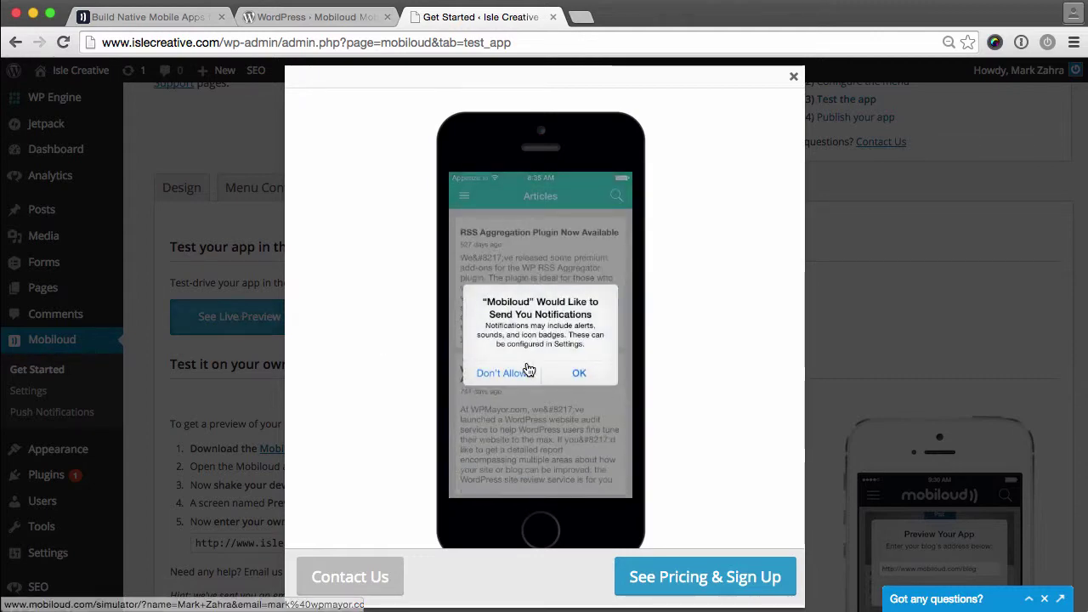
left_click(500, 439)
scroll(544, 389, "down", 2)
scroll(544, 389, "up", 2)
scroll(553, 271, "down", 1)
scroll(553, 270, "up", 1)
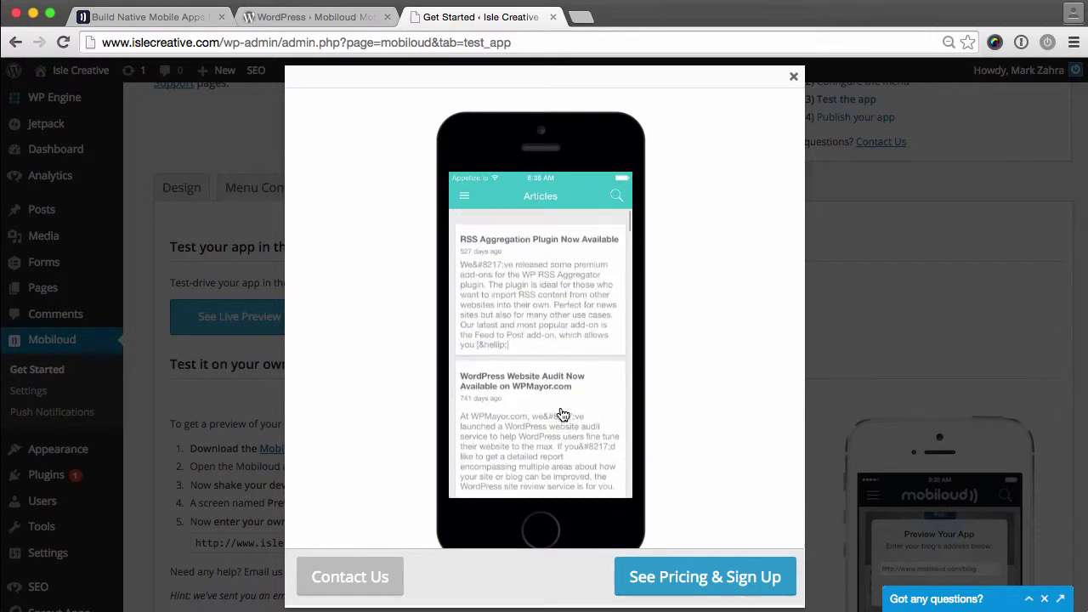
left_click(466, 199)
left_click(484, 305)
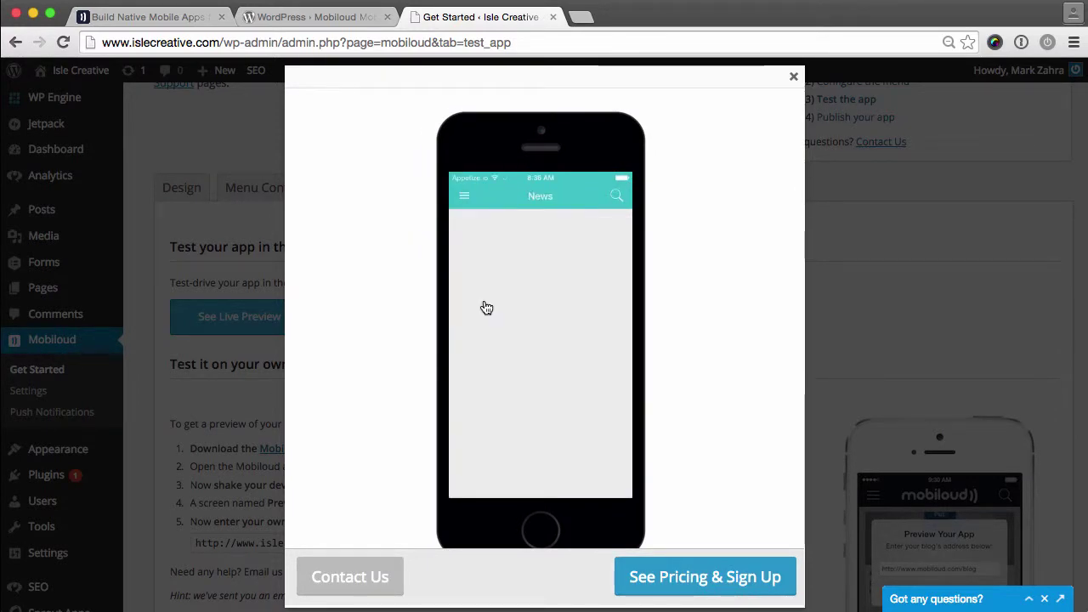
left_click(465, 204)
left_click(473, 330)
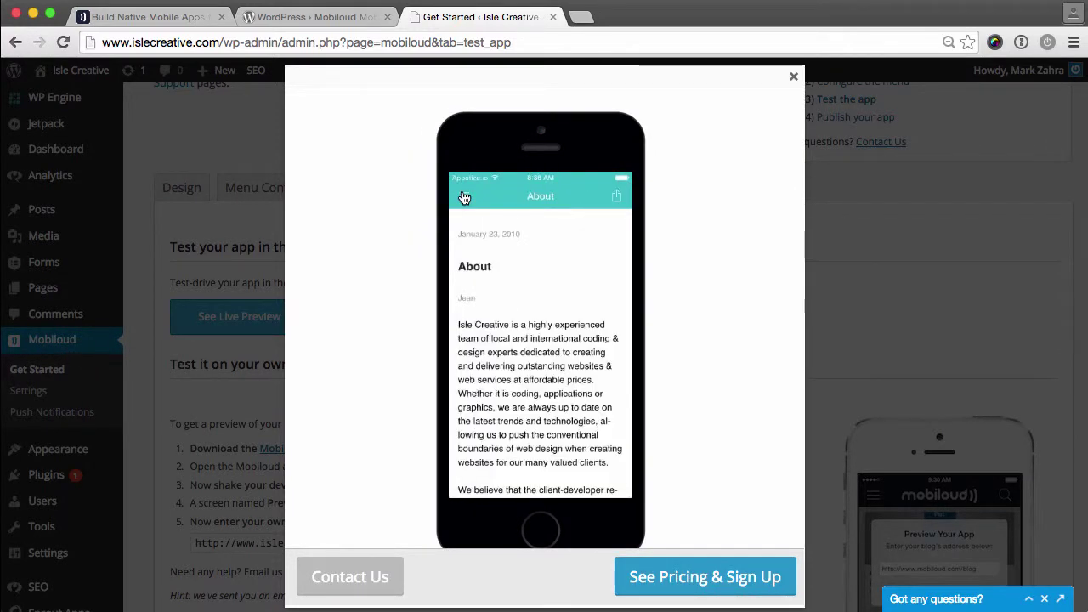
left_click(465, 201)
left_click(488, 357)
key("Escape")
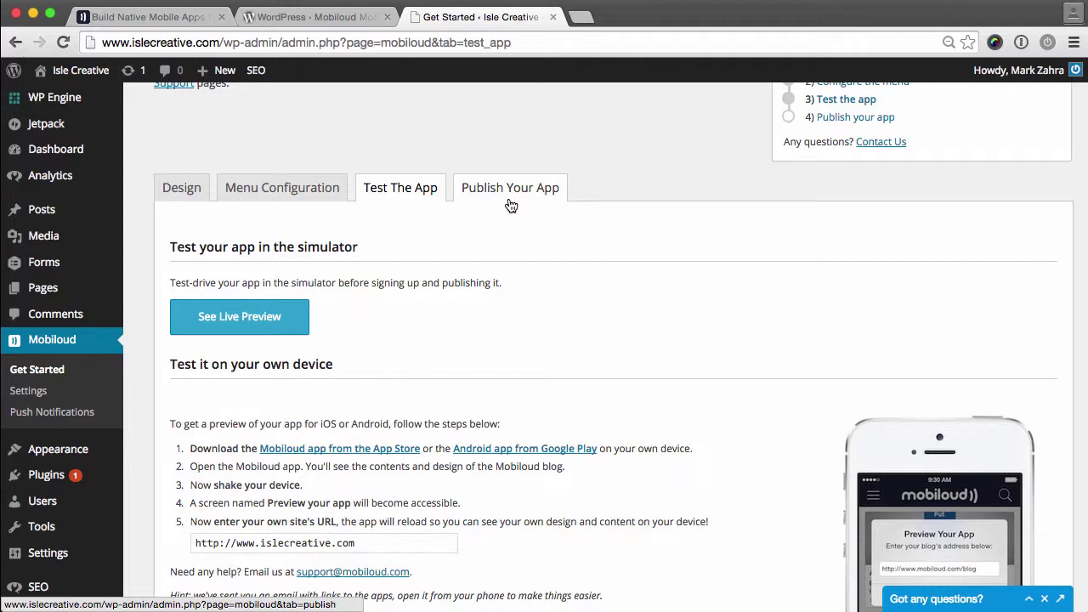
Open the Publish Your App tab and read its pricing plans and next steps.
left_click(511, 206)
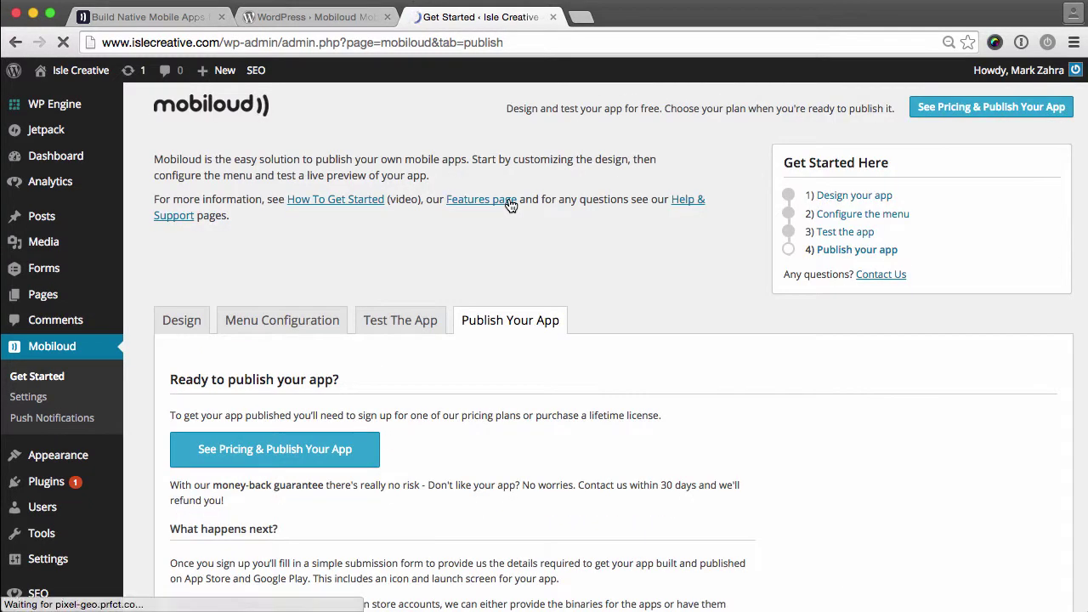
scroll(511, 206, "down", 5)
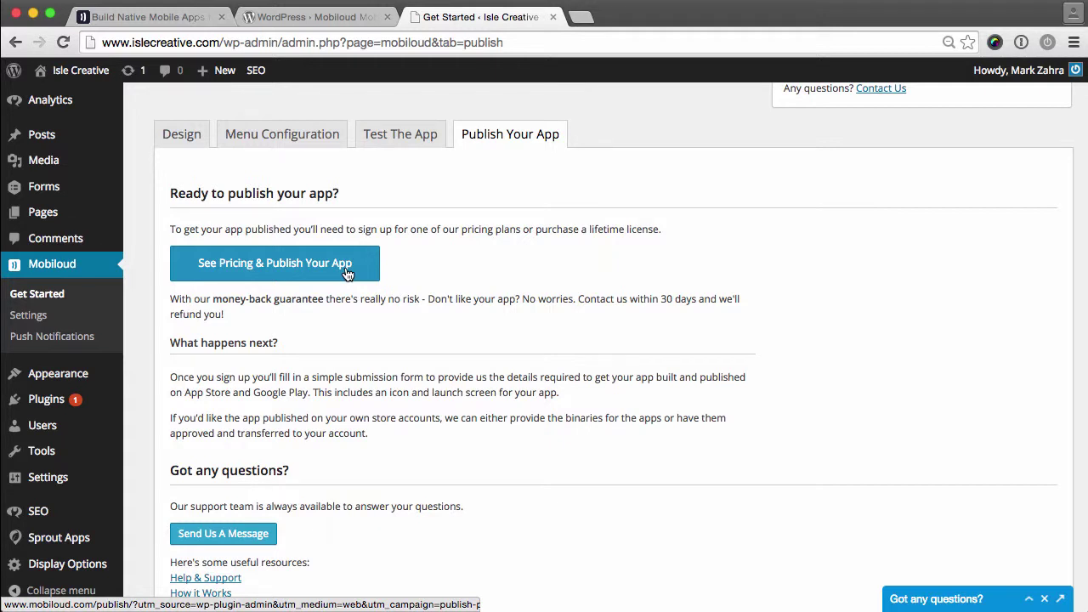
scroll(453, 377, "up", 3)
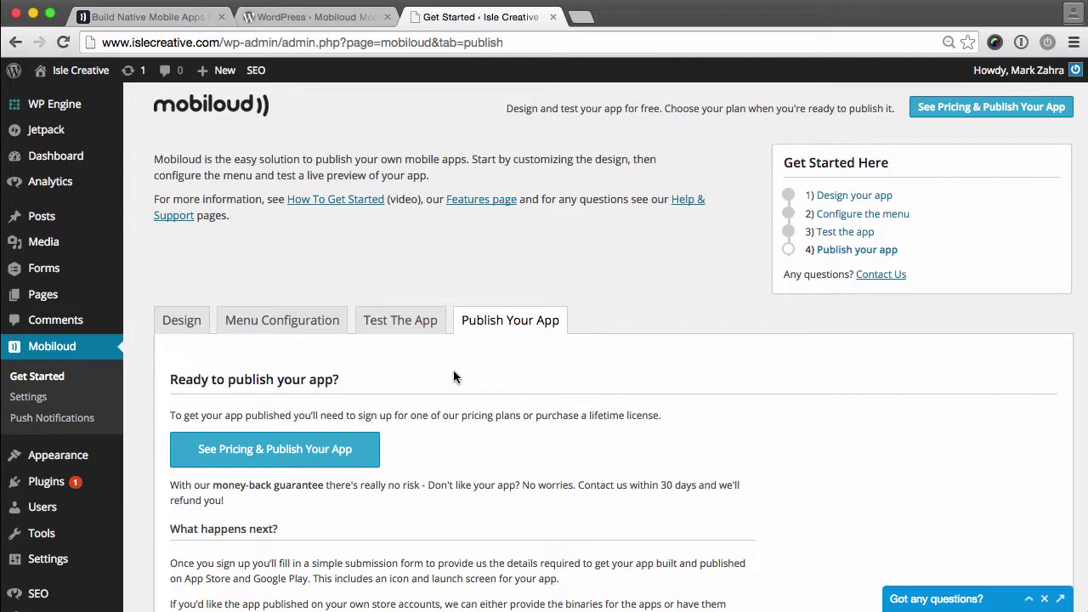
Open Mobiloud > Settings and review the General tab's contact, copyright and article list options.
left_click(50, 401)
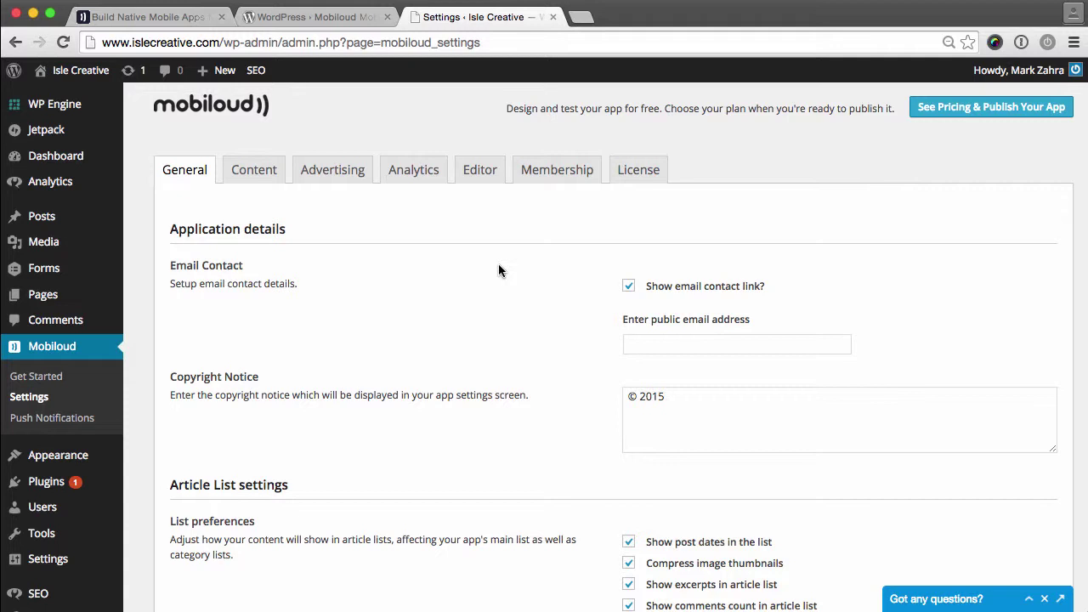
scroll(498, 270, "down", 3)
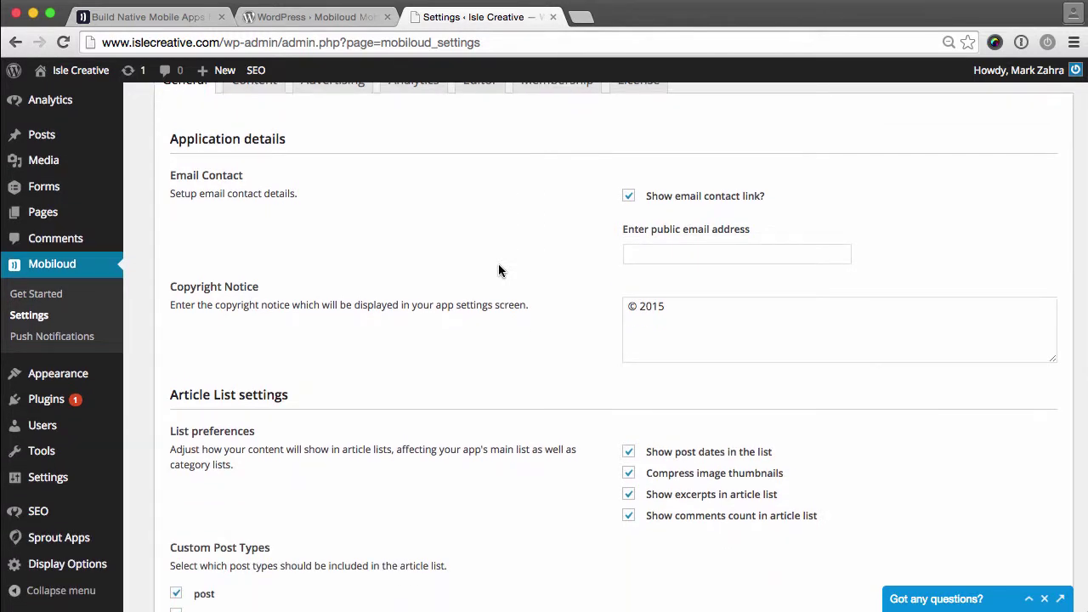
scroll(498, 270, "down", 1)
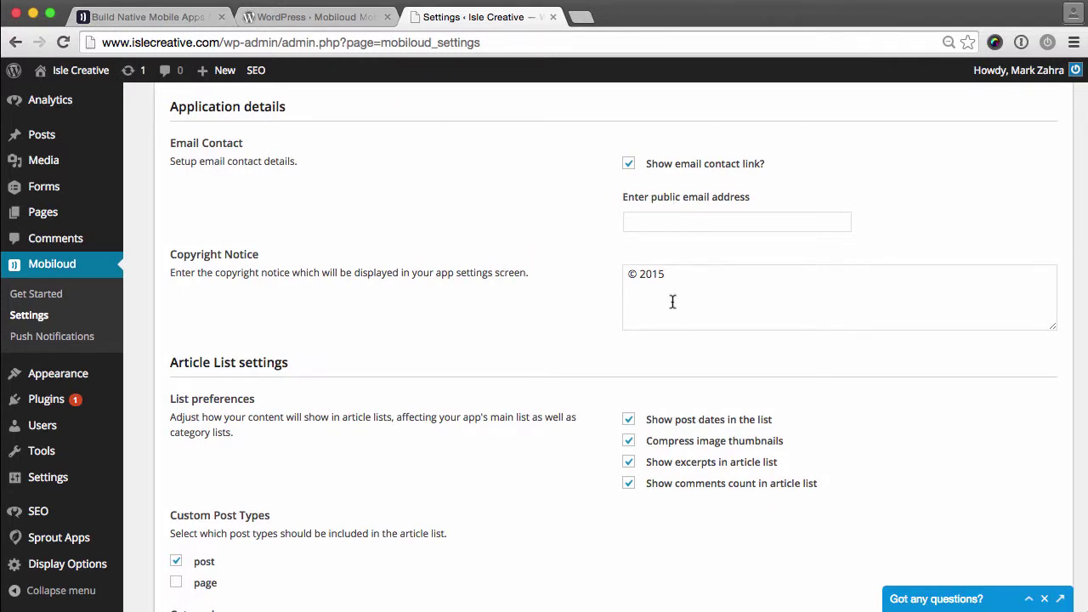
scroll(467, 345, "down", 5)
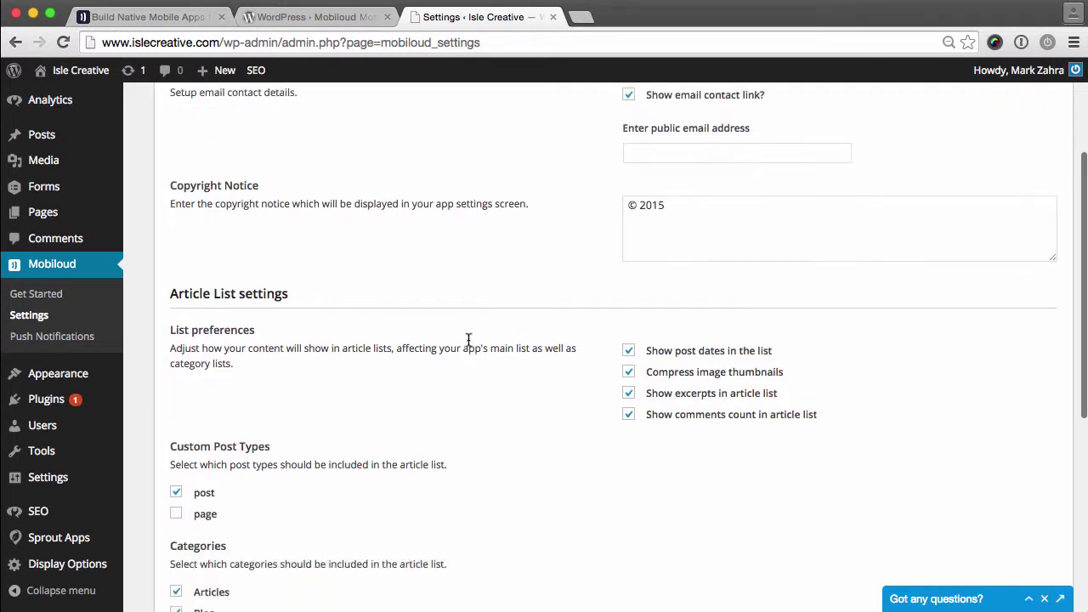
scroll(467, 345, "down", 1)
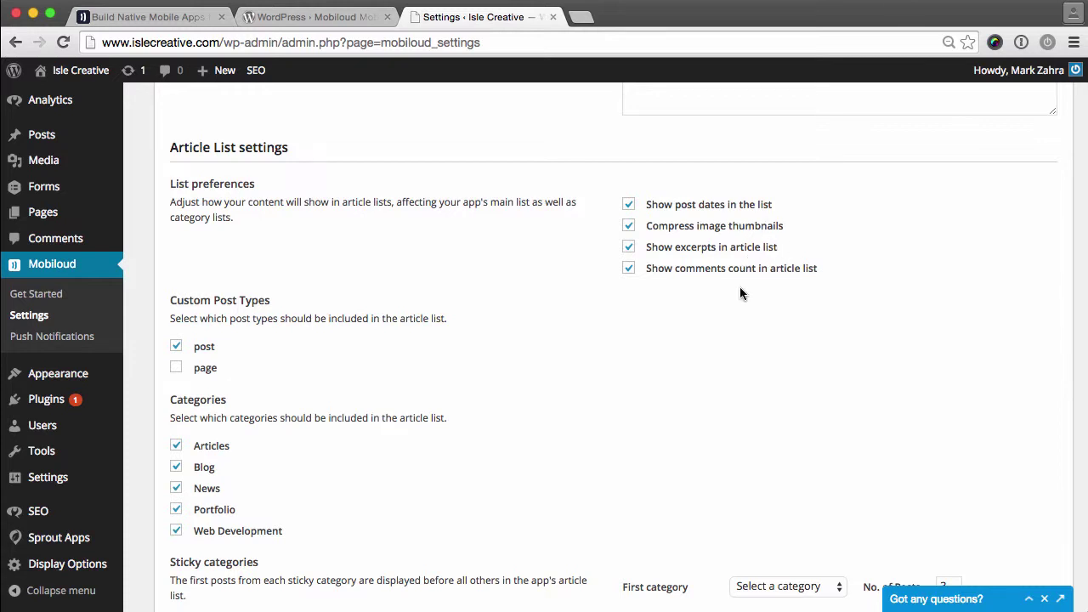
scroll(468, 363, "down", 2)
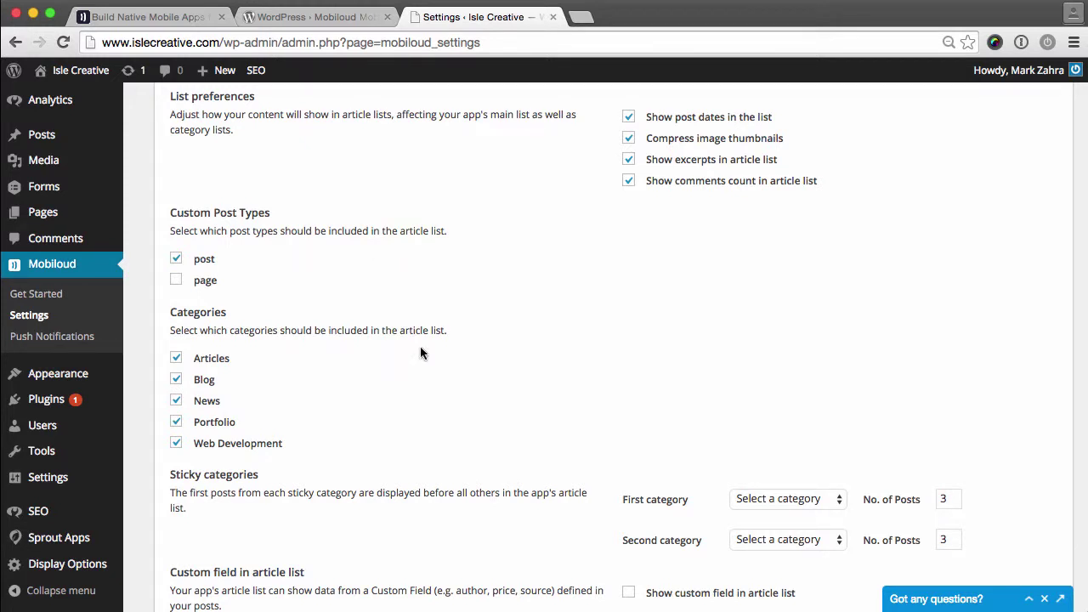
scroll(366, 360, "down", 4)
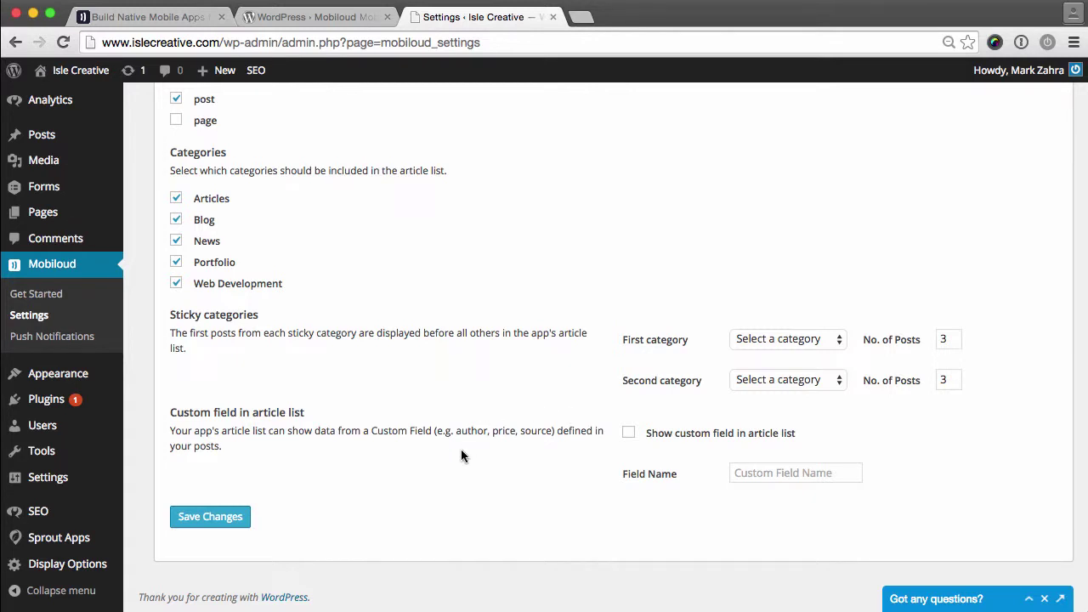
scroll(259, 196, "up", 15)
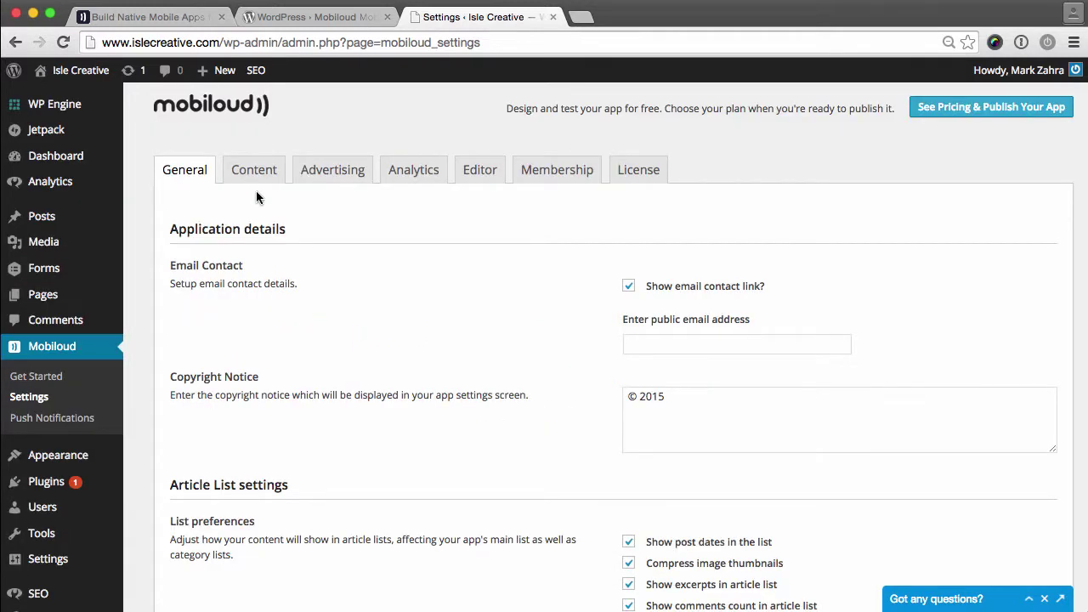
left_click(257, 185)
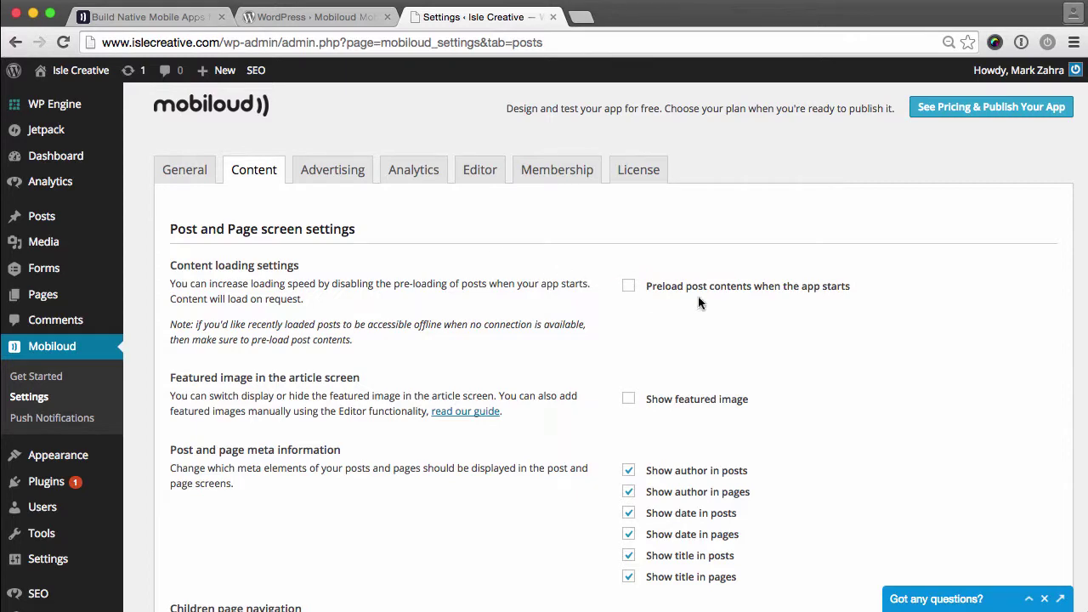
scroll(713, 299, "down", 3)
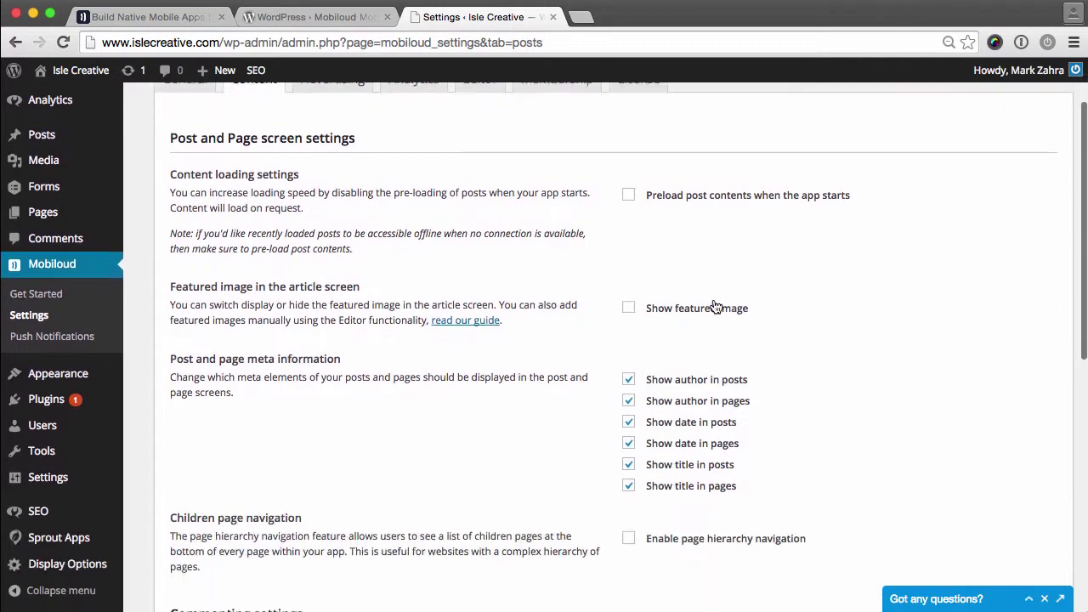
scroll(713, 299, "down", 2)
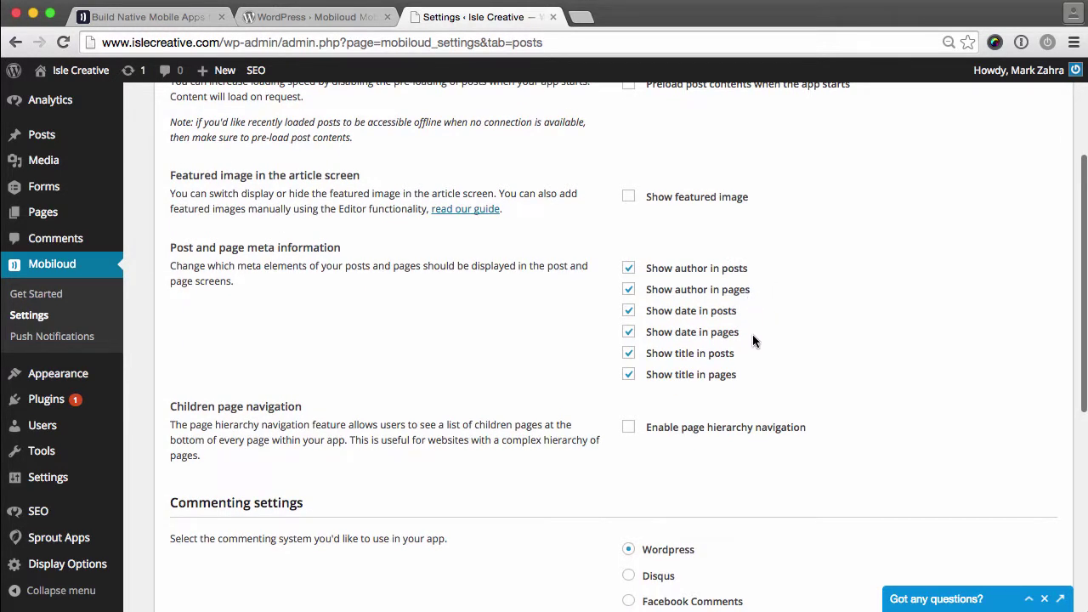
scroll(762, 380, "down", 2)
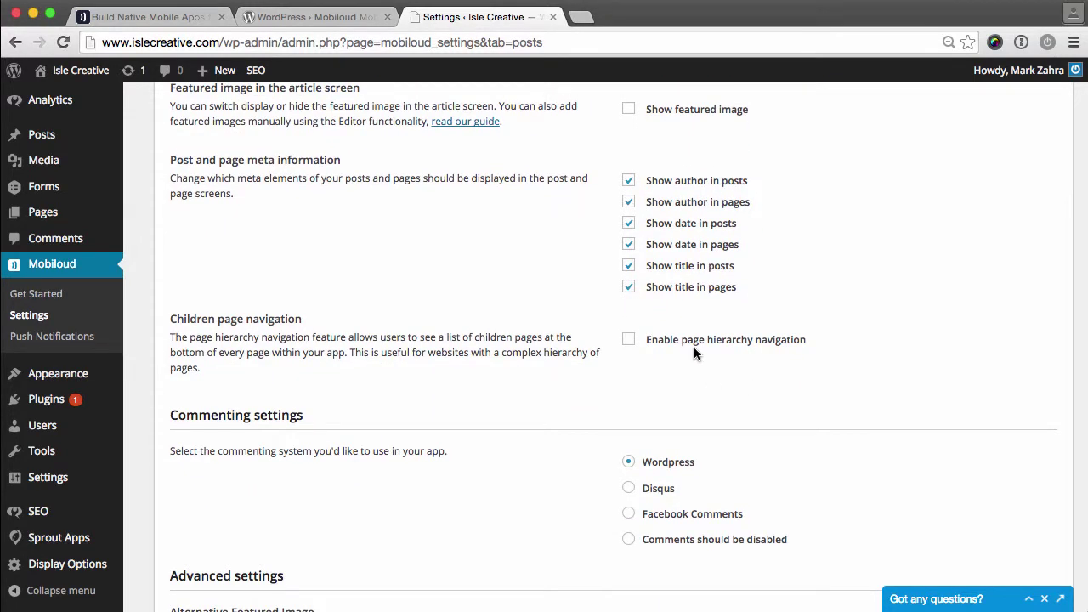
scroll(693, 354, "down", 3)
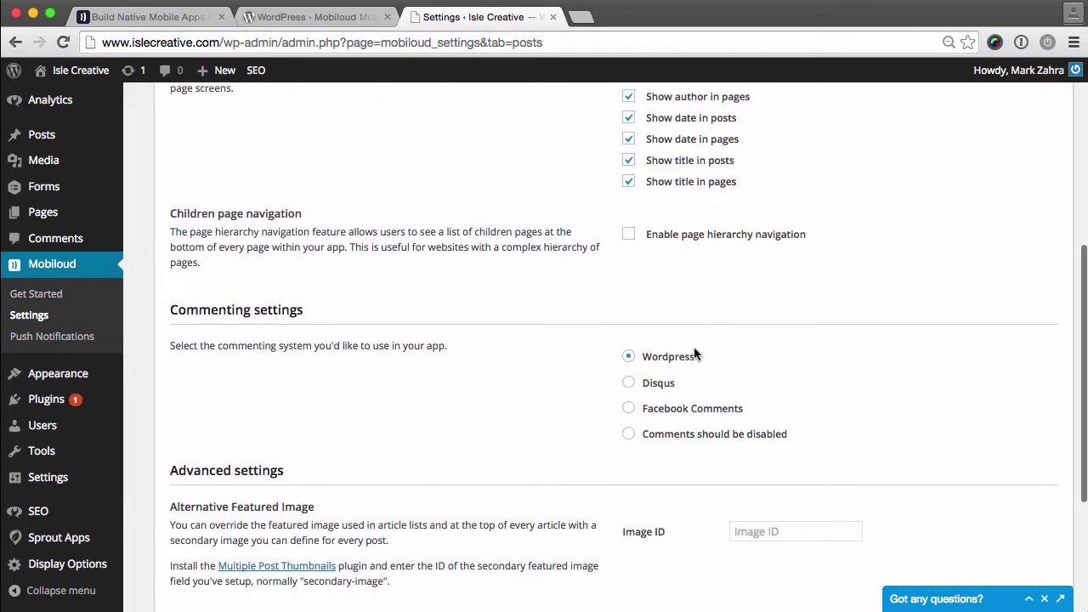
scroll(693, 350, "down", 3)
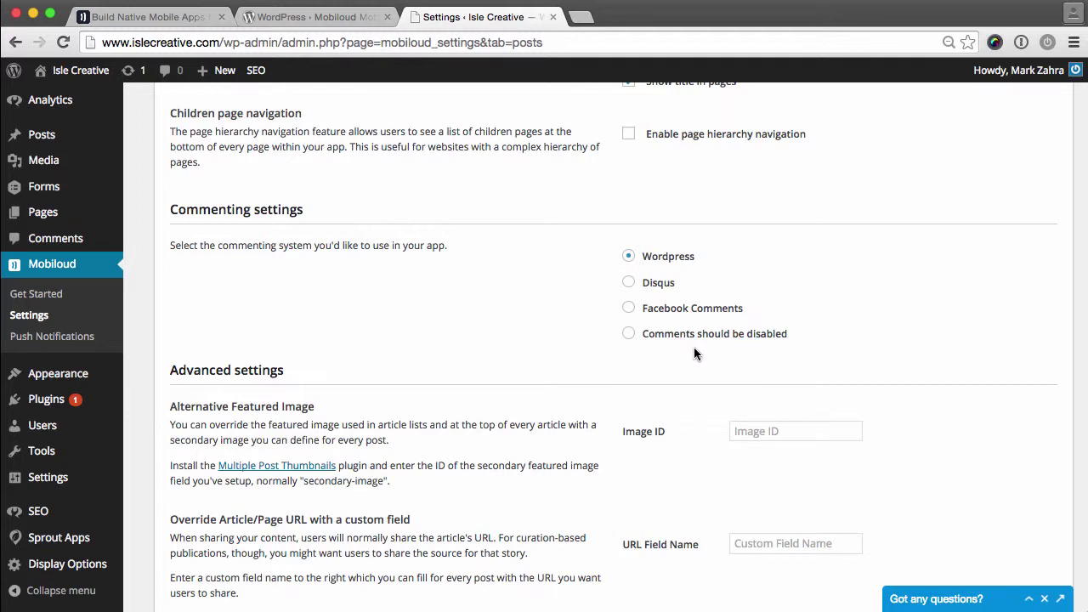
scroll(694, 354, "down", 3)
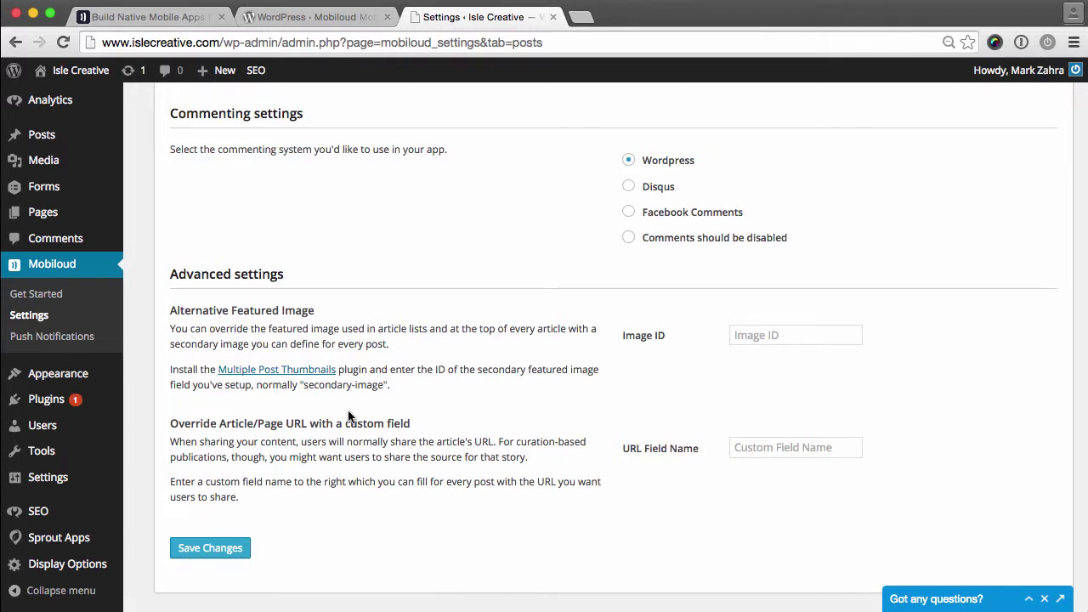
scroll(340, 340, "up", 10)
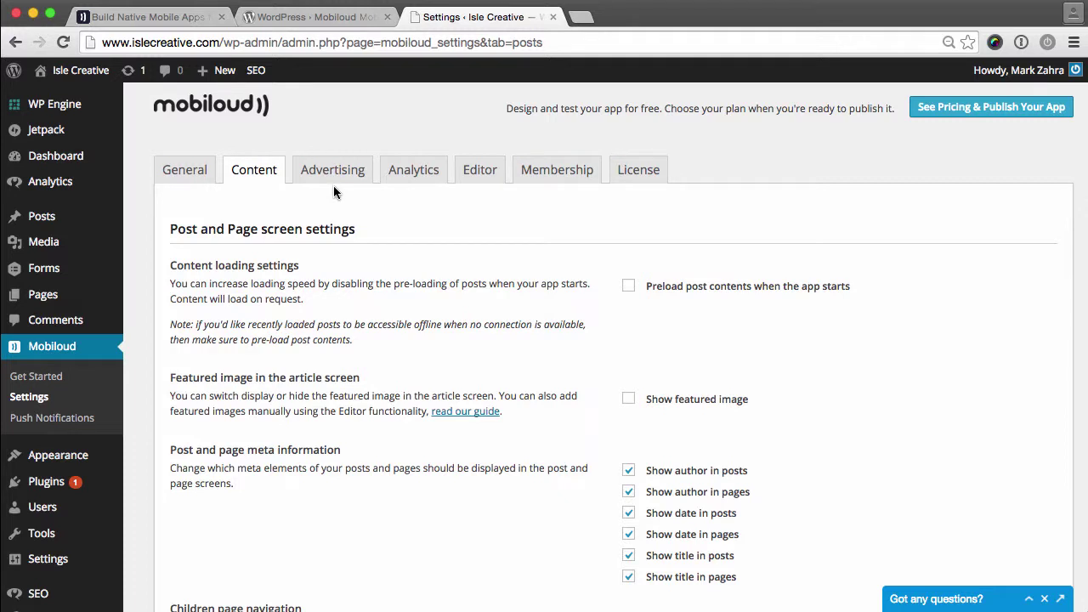
Review the Advertising tab keeping MoPub as the platform, then move on to Analytics.
left_click(332, 184)
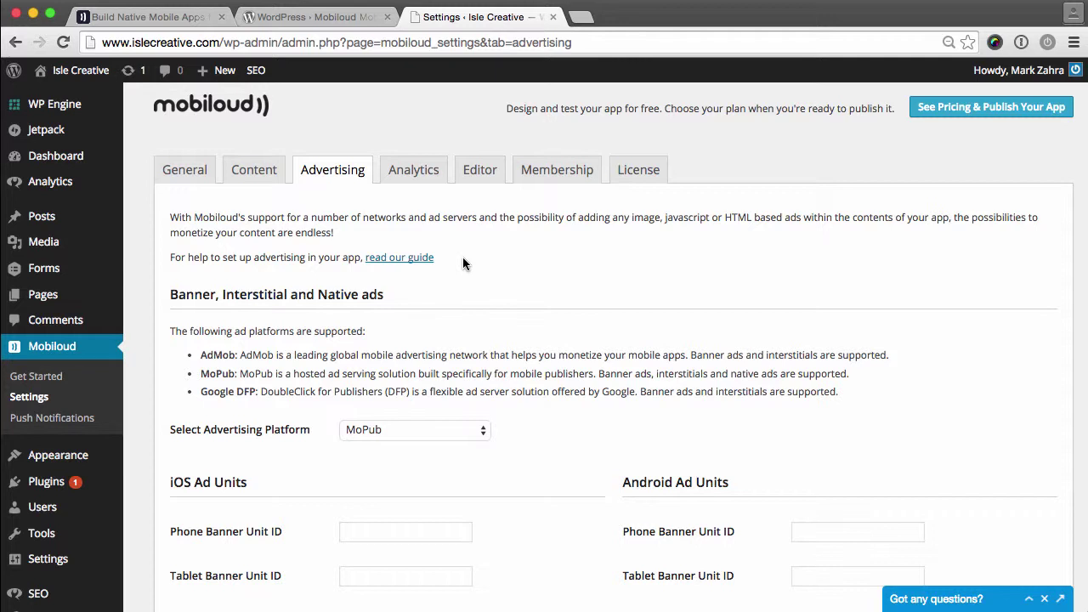
scroll(463, 257, "down", 2)
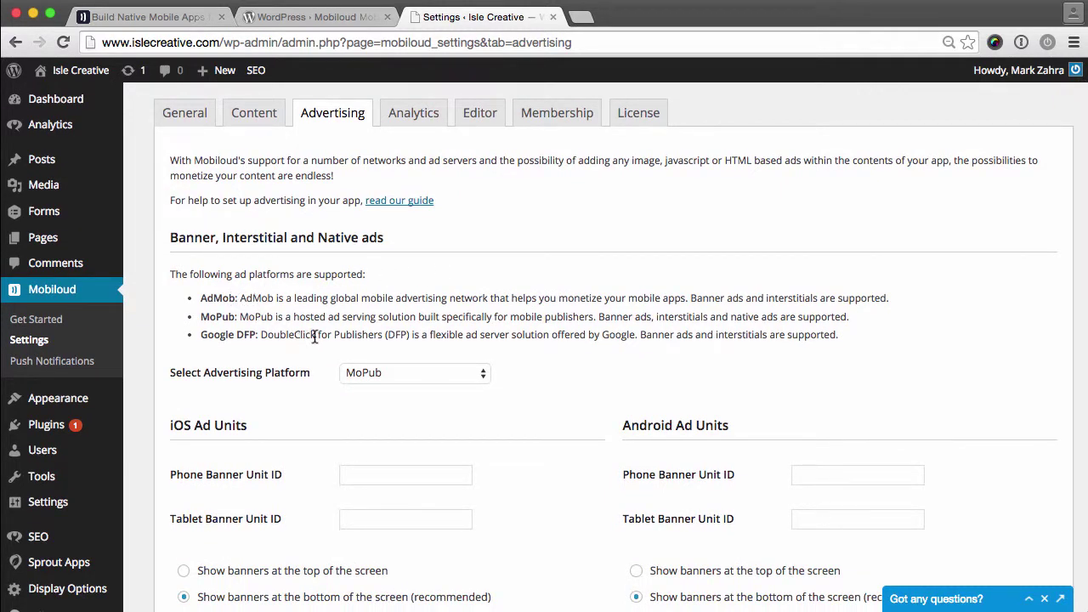
left_click(475, 374)
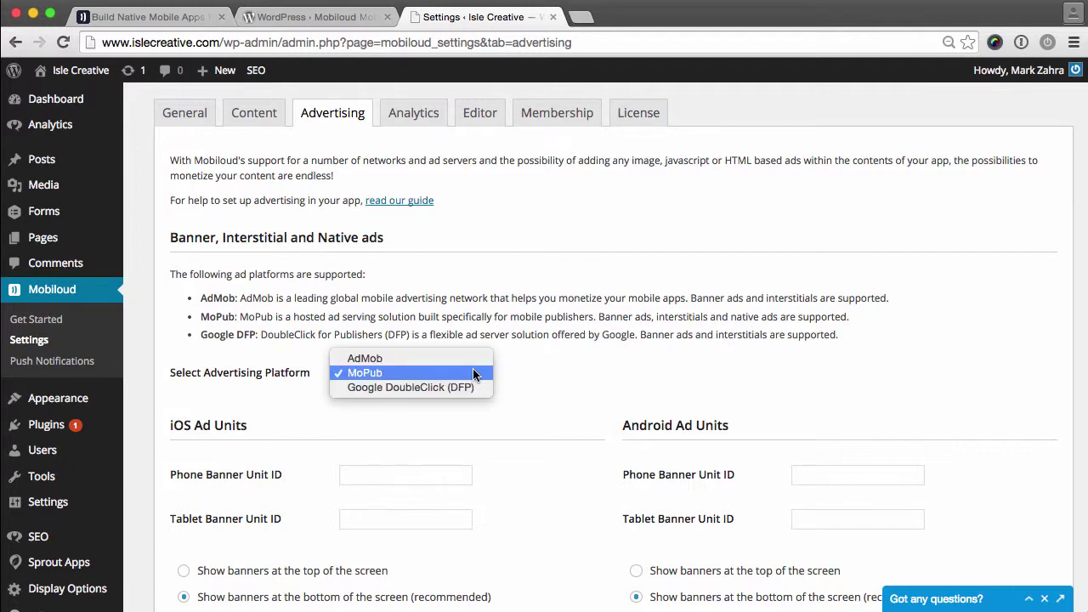
left_click(570, 371)
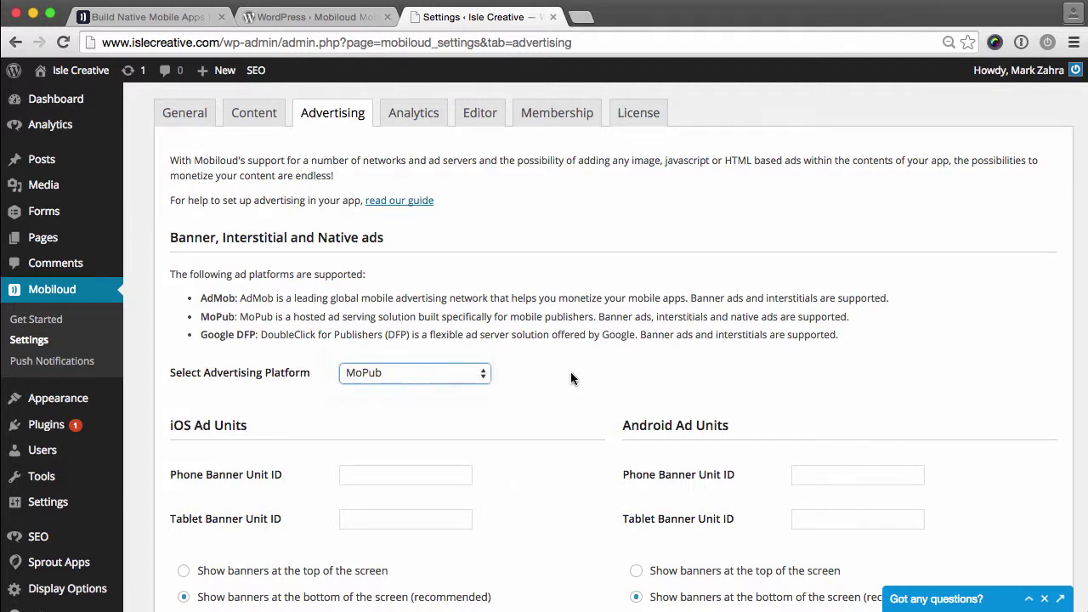
scroll(571, 374, "down", 2)
scroll(570, 374, "down", 9)
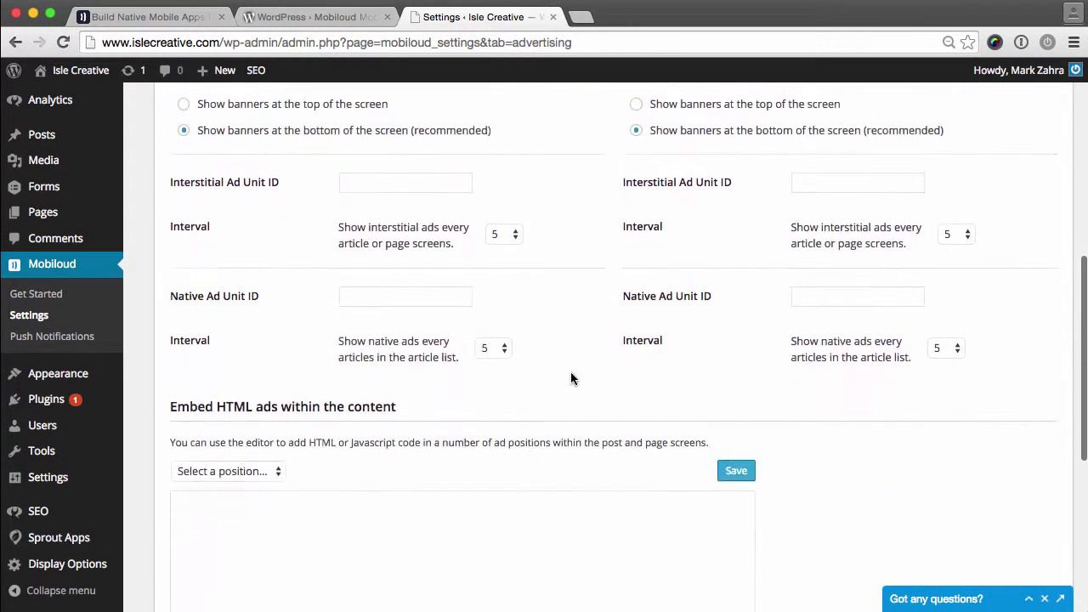
scroll(571, 371, "up", 4)
scroll(571, 372, "down", 12)
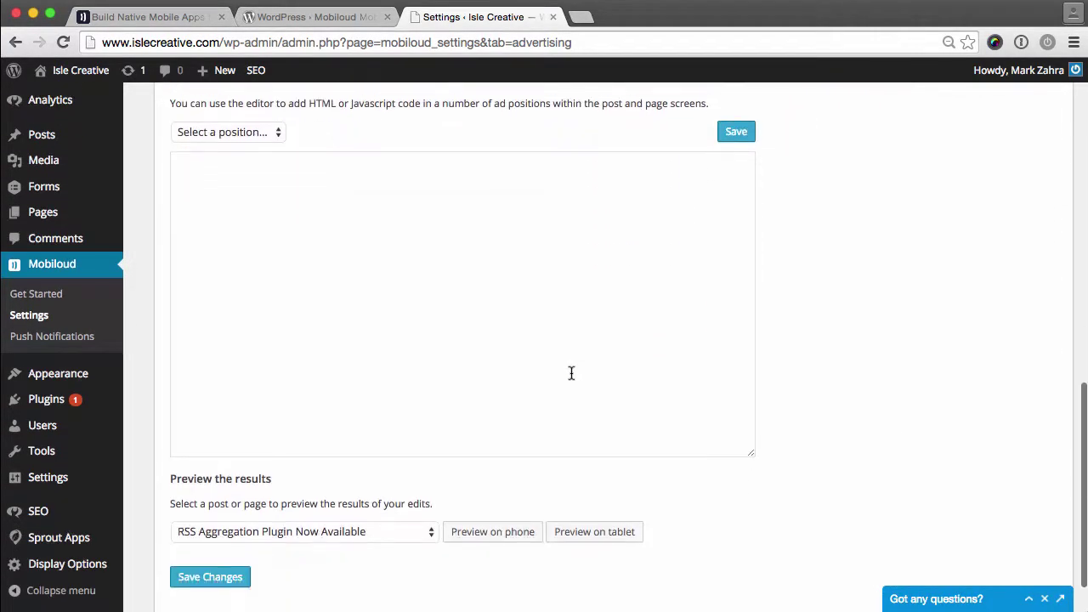
scroll(570, 372, "up", 18)
scroll(570, 374, "up", 3)
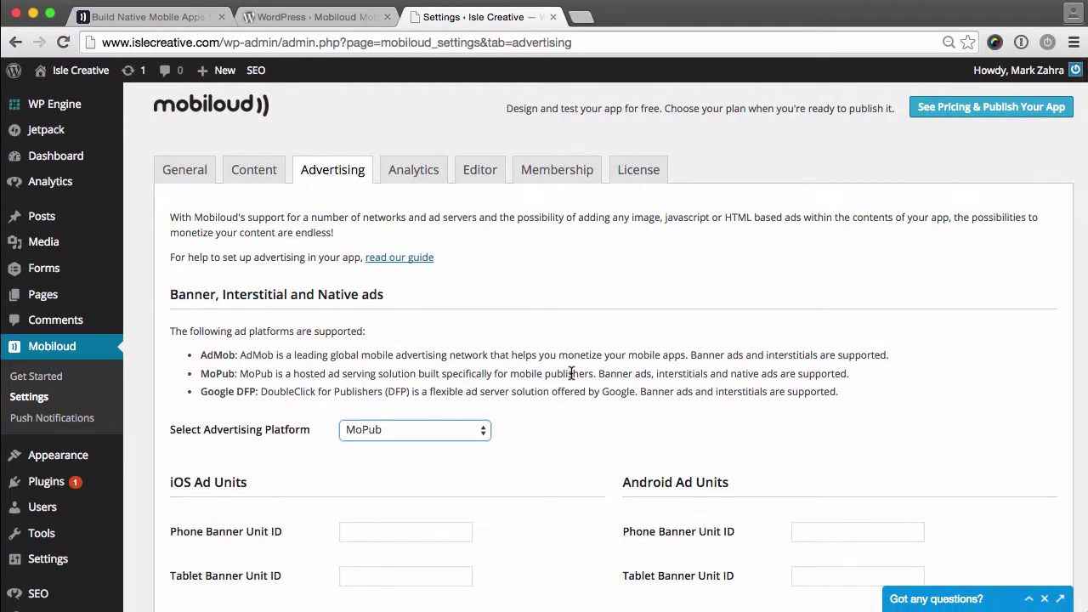
left_click(415, 184)
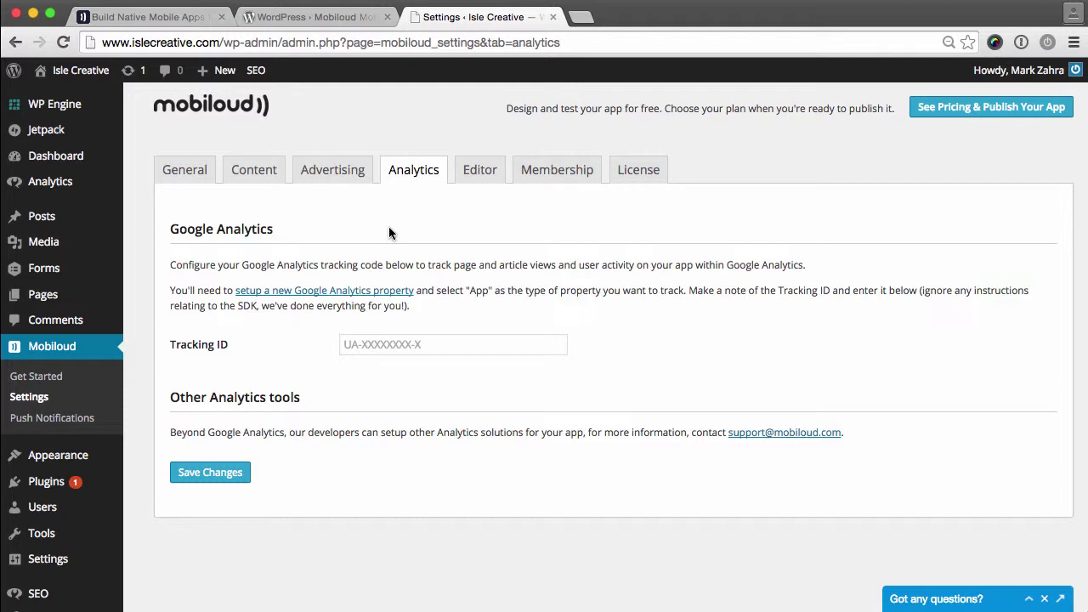
Browse the Editor tab's code editor, then view the Membership and License tabs.
left_click(481, 179)
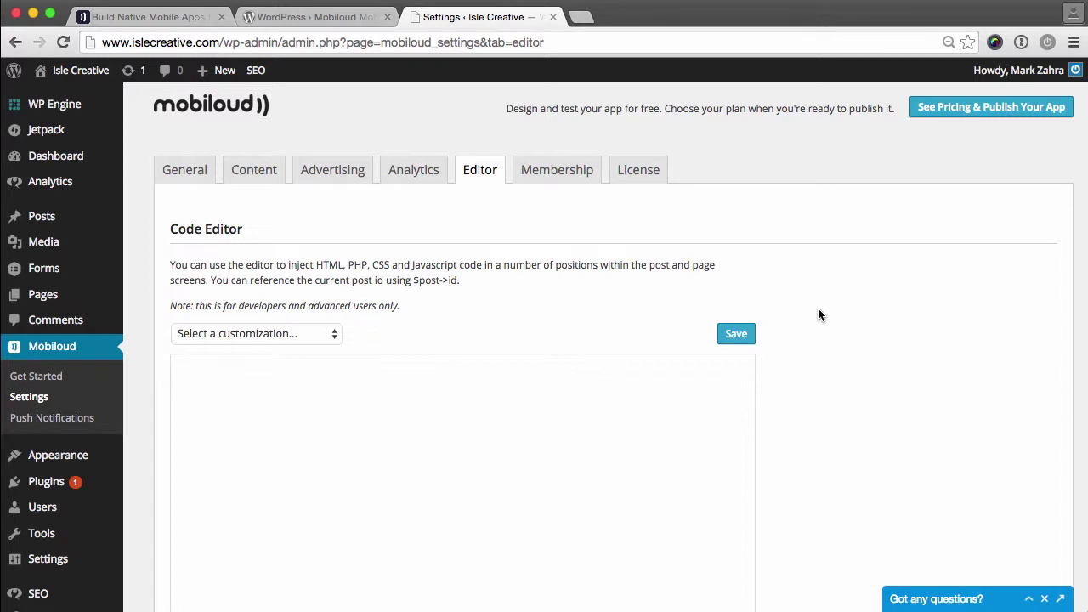
scroll(818, 314, "down", 1)
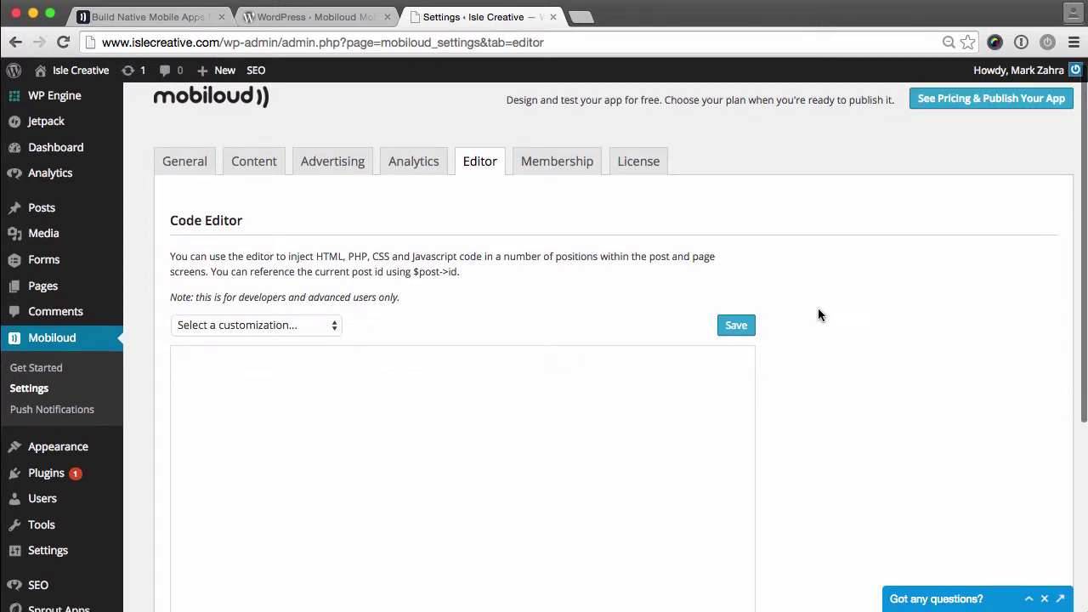
scroll(818, 315, "down", 1)
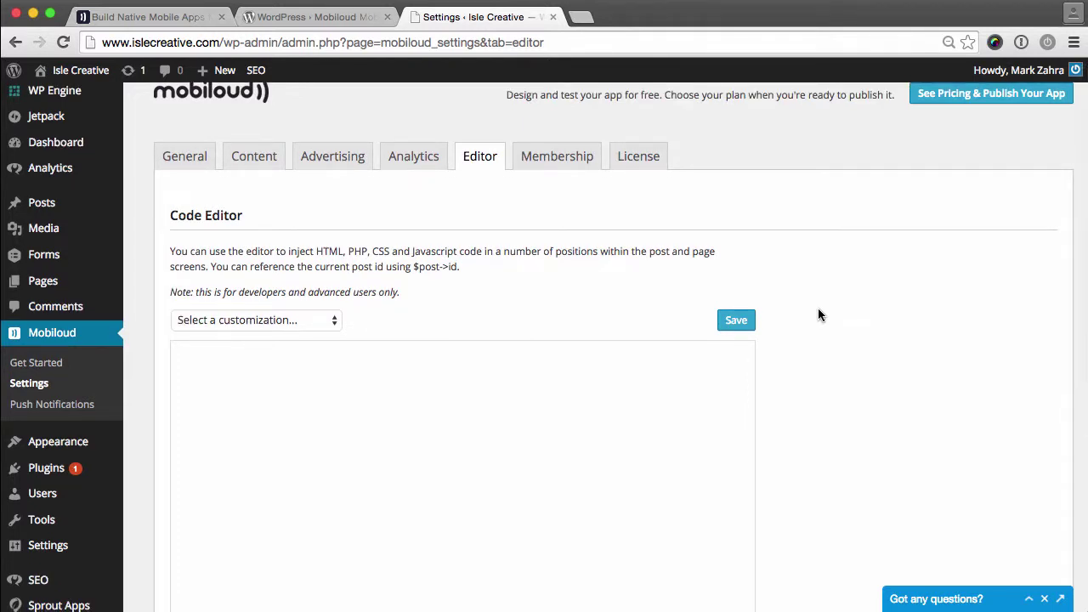
scroll(818, 314, "down", 5)
scroll(557, 190, "up", 5)
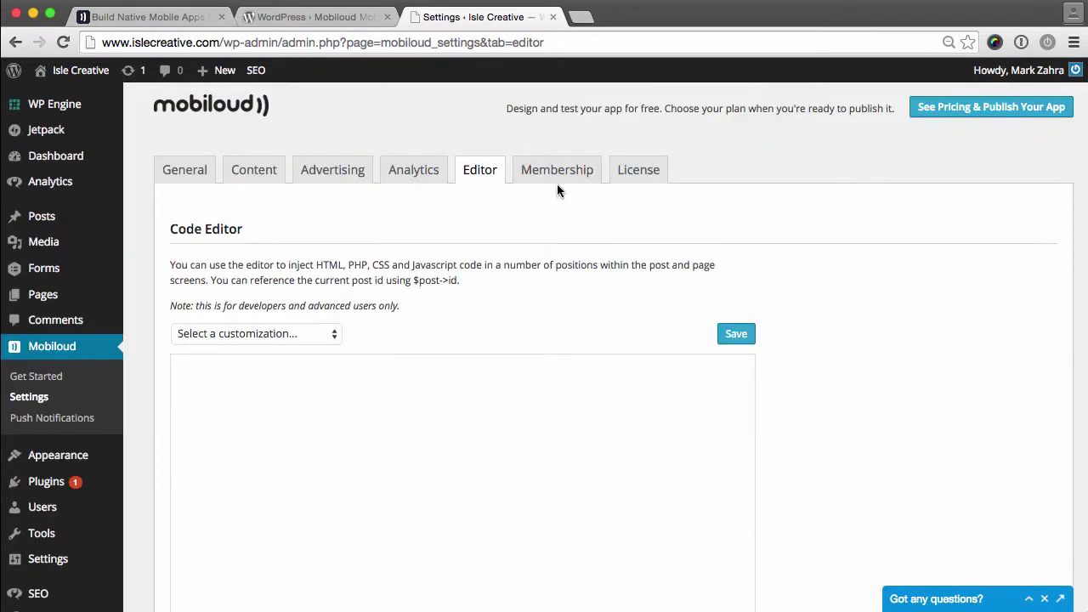
left_click(557, 185)
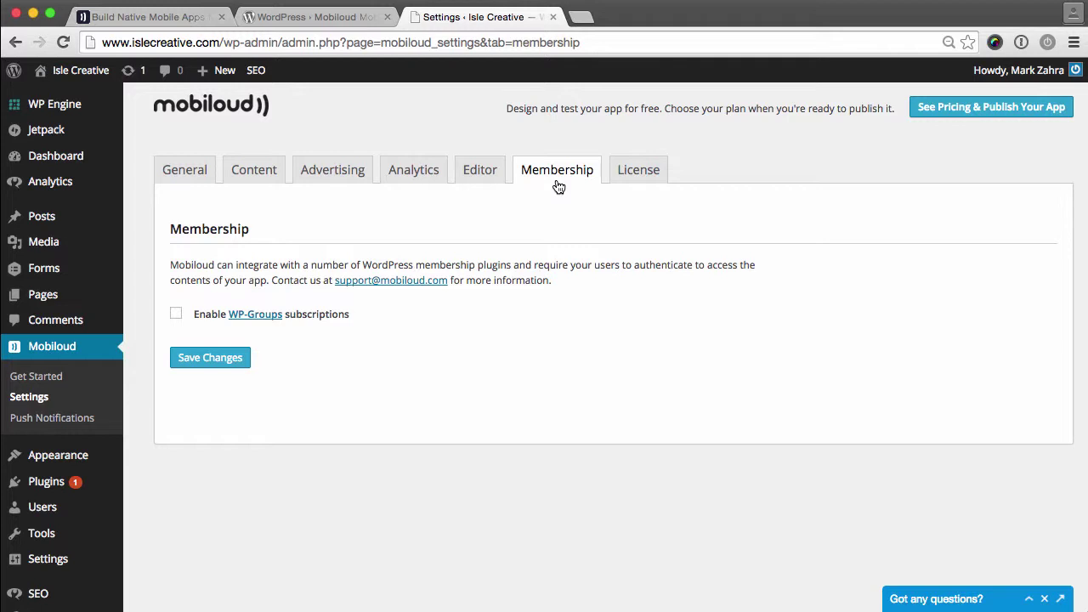
left_click(636, 183)
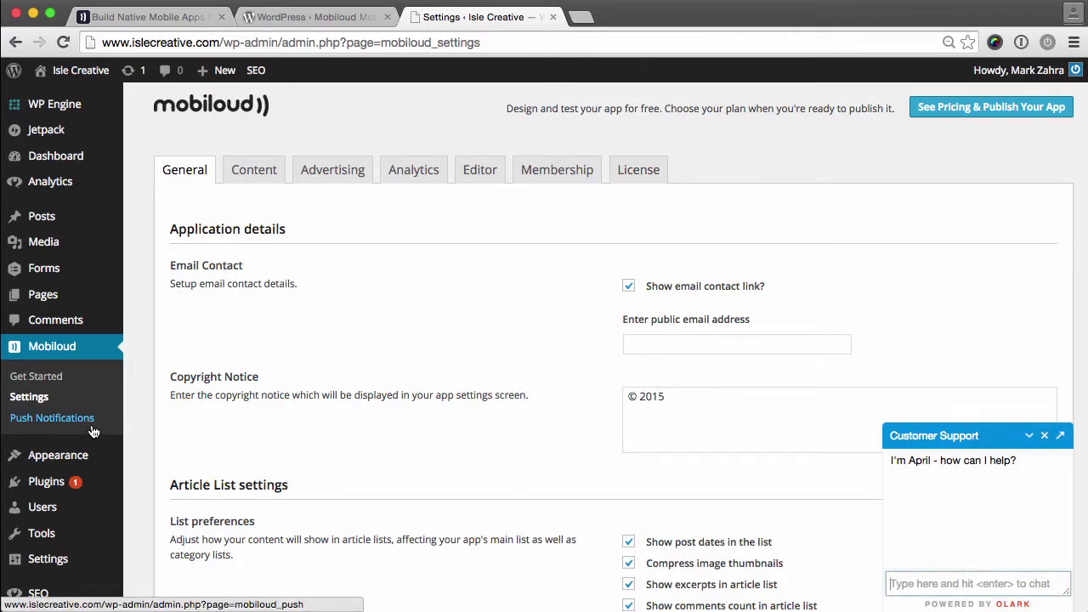
View the MobiLoud Push Notifications page and its Settings tab.
left_click(93, 427)
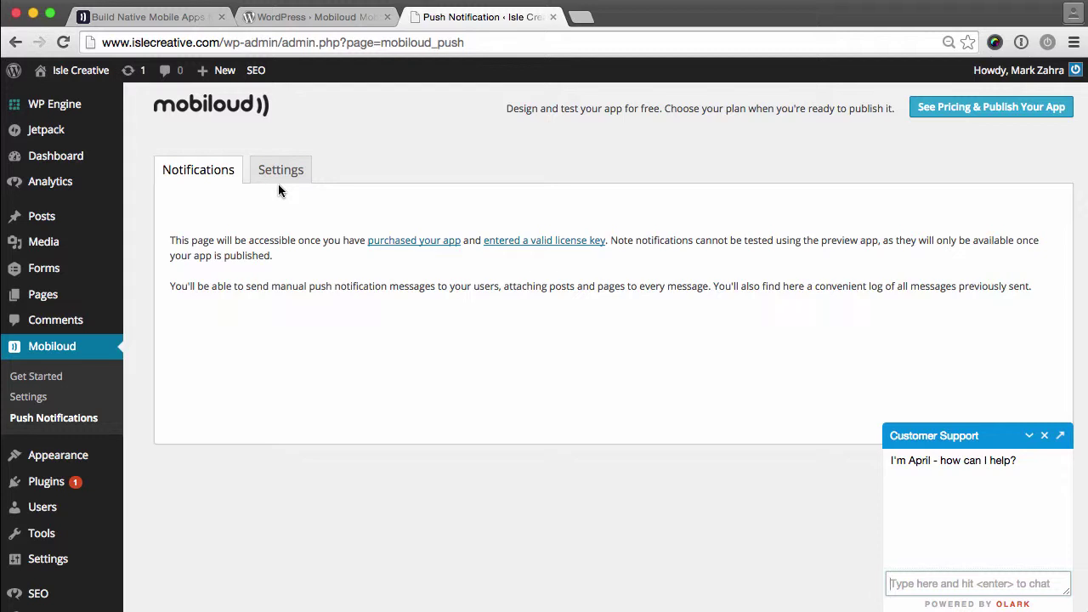
left_click(281, 186)
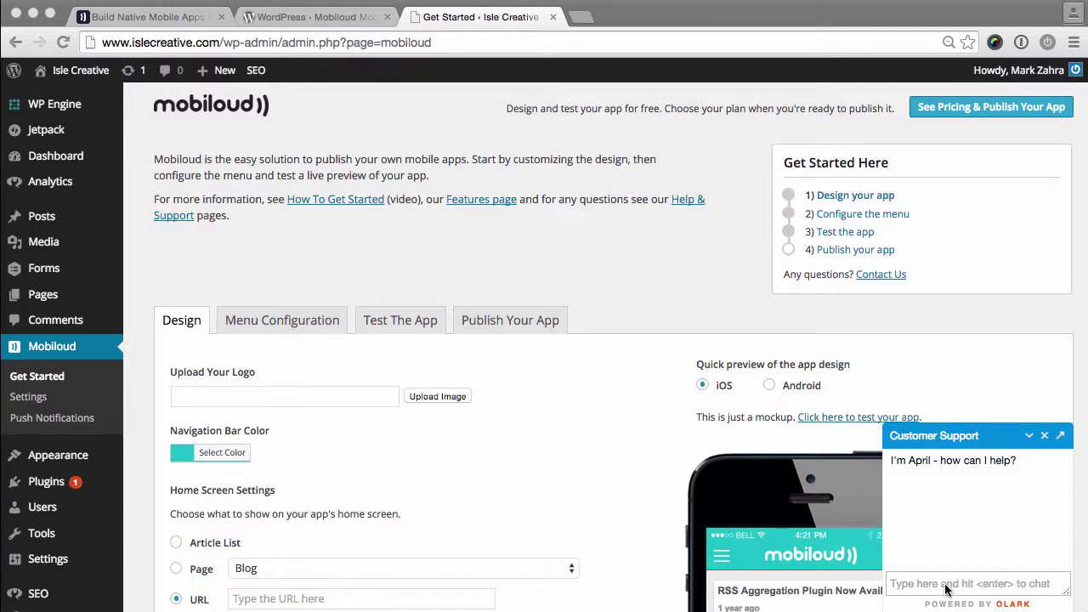
Open MobiLoud's Help & Support site (mobiloud.com/help) and browse its article lists.
left_click(688, 199)
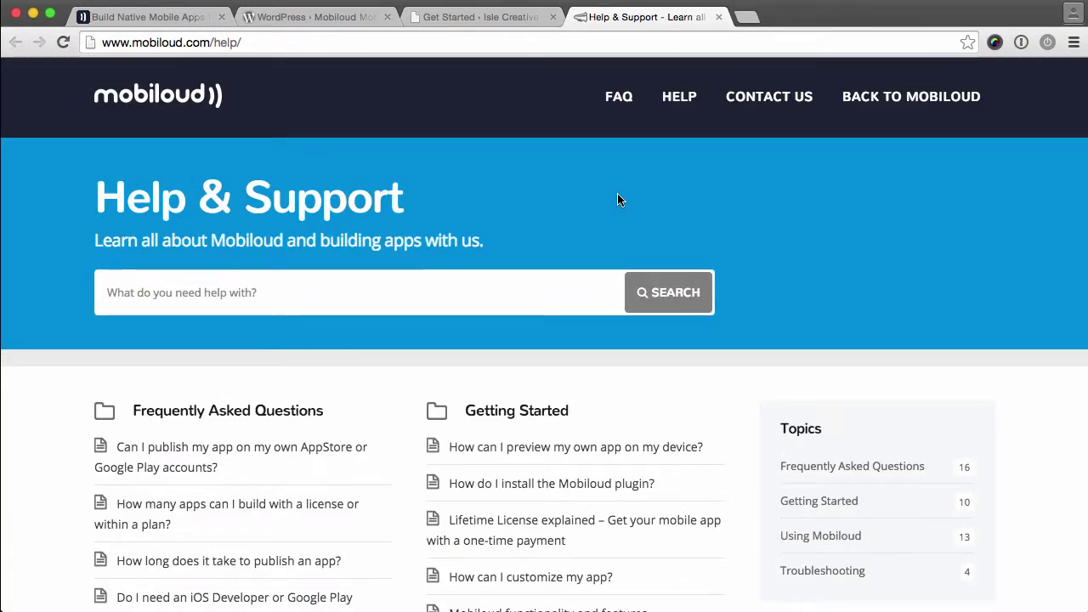
scroll(618, 200, "down", 3)
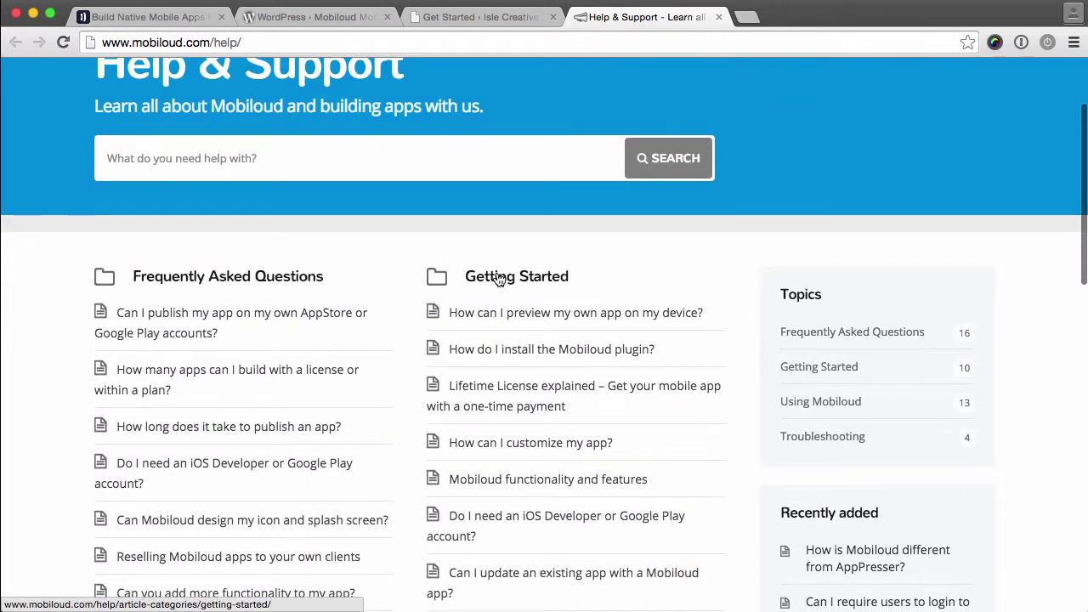
scroll(498, 280, "down", 6)
scroll(762, 208, "up", 2)
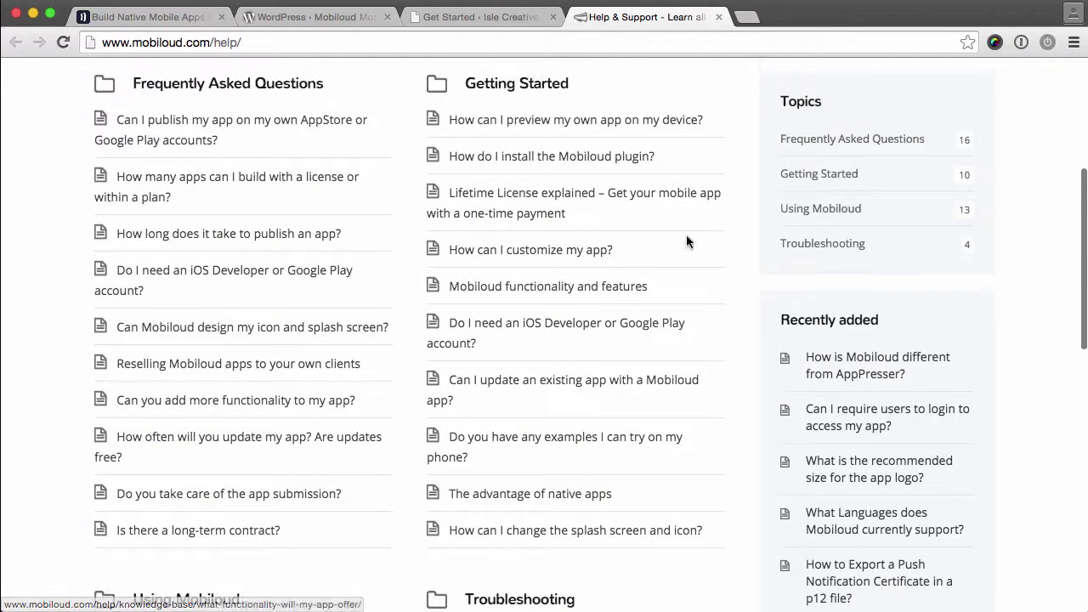
scroll(686, 371, "down", 3)
scroll(687, 371, "down", 3)
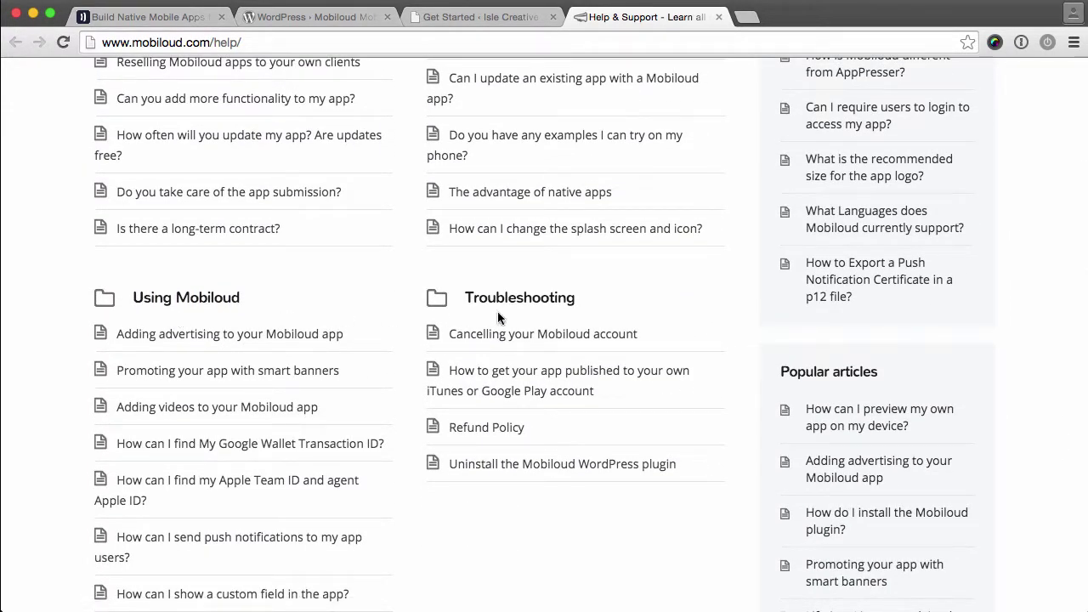
scroll(498, 317, "up", 7)
scroll(499, 317, "up", 5)
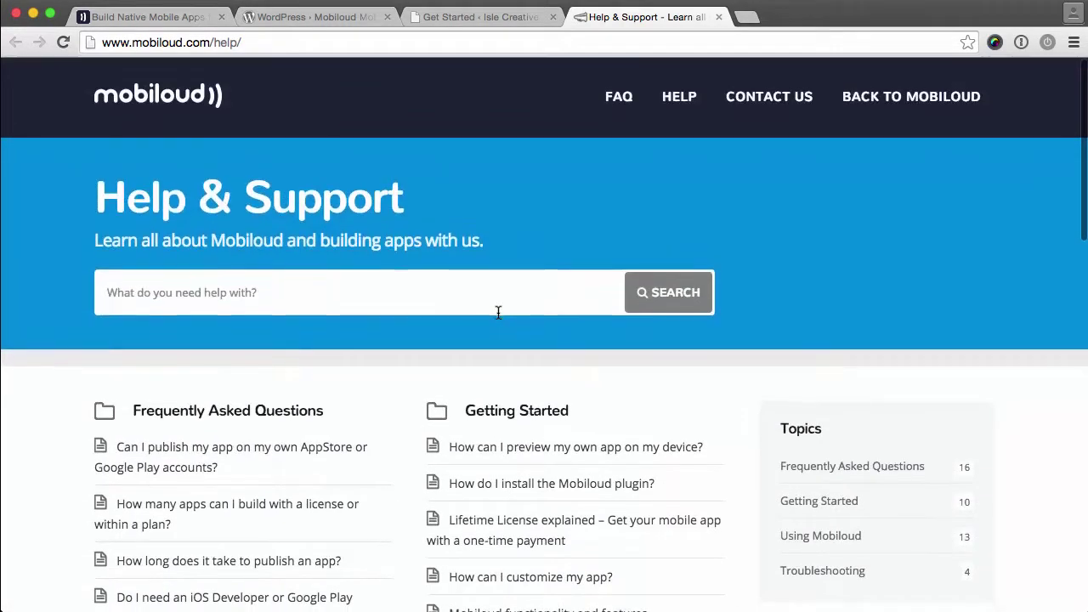
Select the help article search box, then scroll further down the help page.
left_click(335, 298)
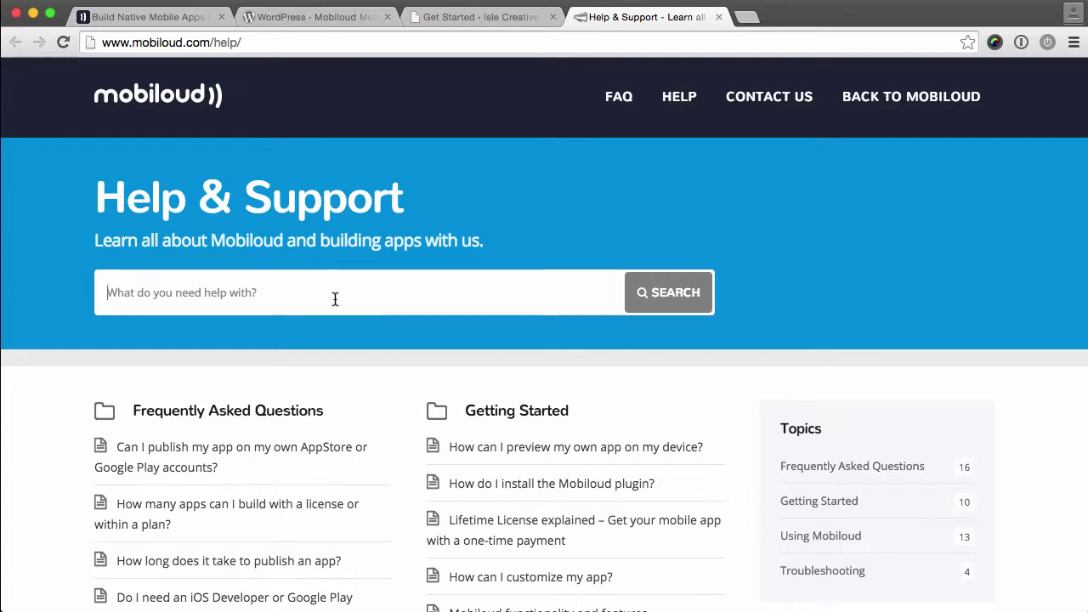
scroll(335, 298, "down", 10)
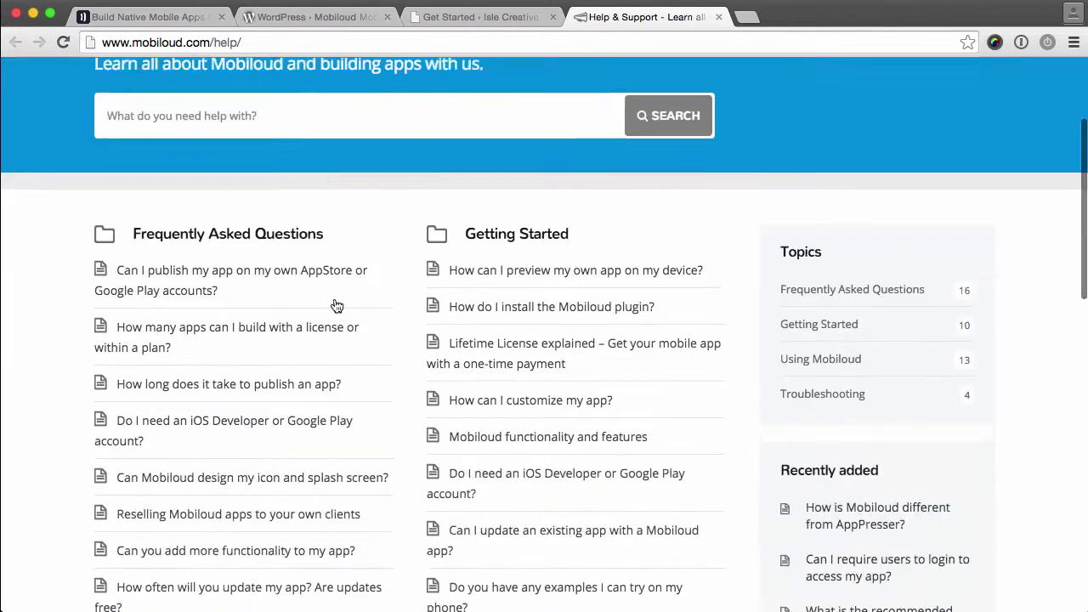
scroll(335, 304, "down", 5)
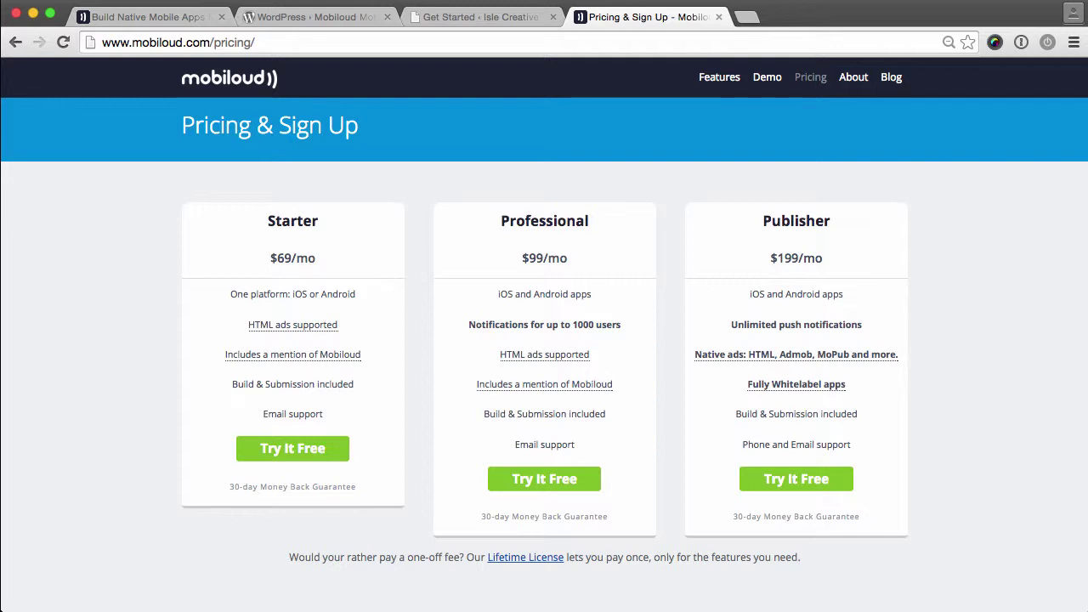
View the one-off Lifetime License page and its $1,299.00 price for iOS and Android.
left_click(525, 558)
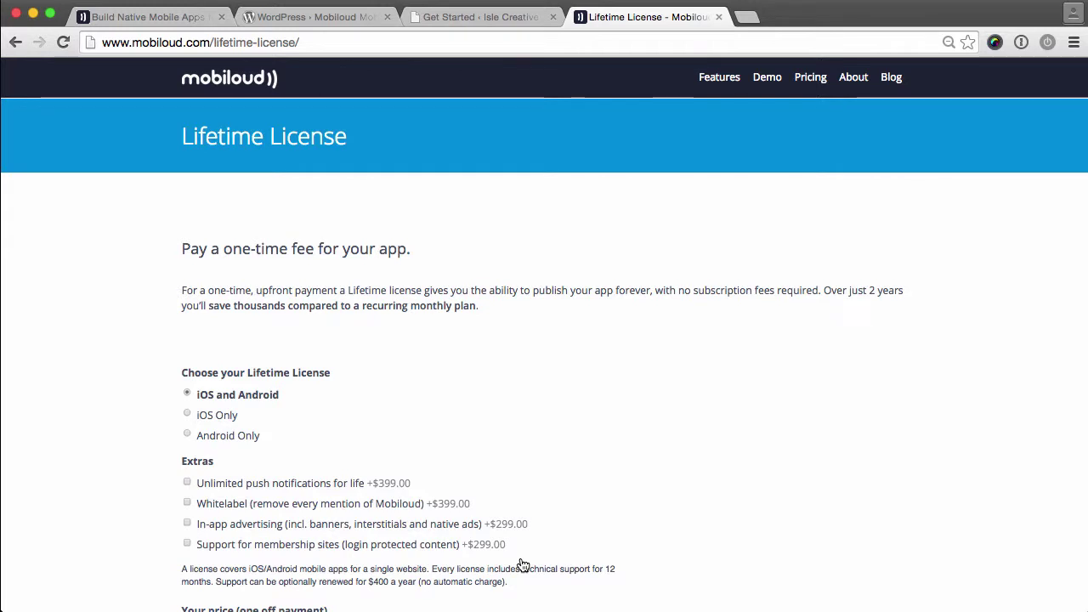
scroll(523, 565, "down", 3)
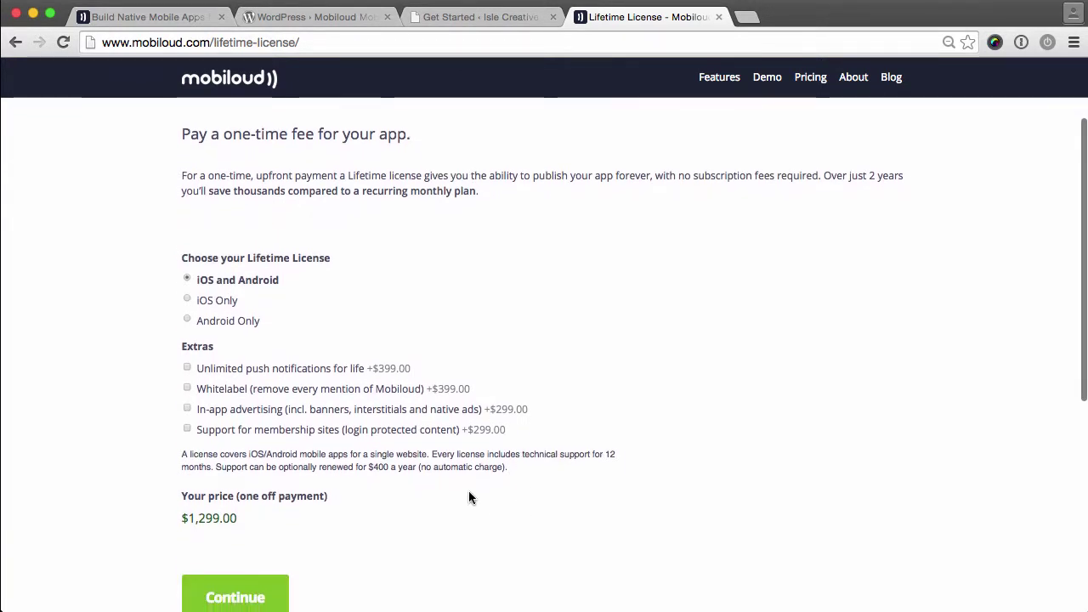